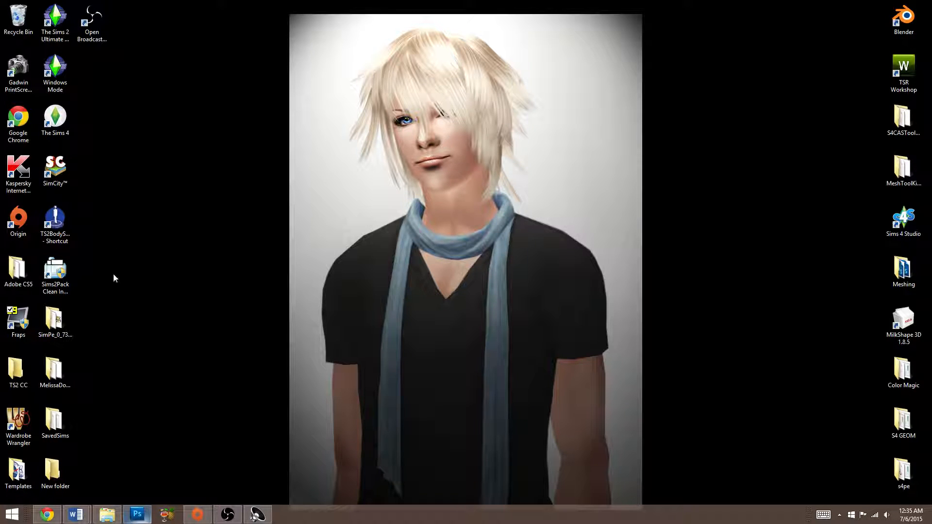
Switch to Photoshop and open the Screen Shot 008 image from the My Screen Shots folder
click(140, 517)
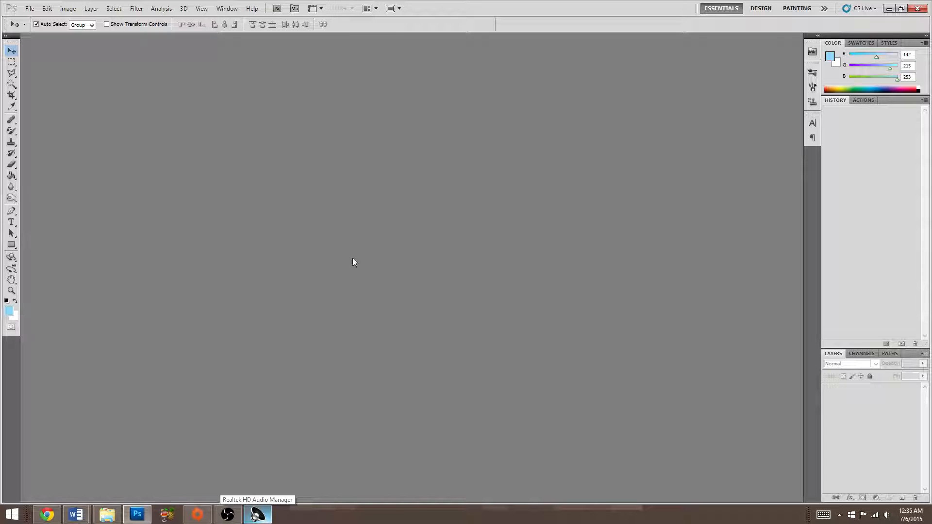
double_click(408, 201)
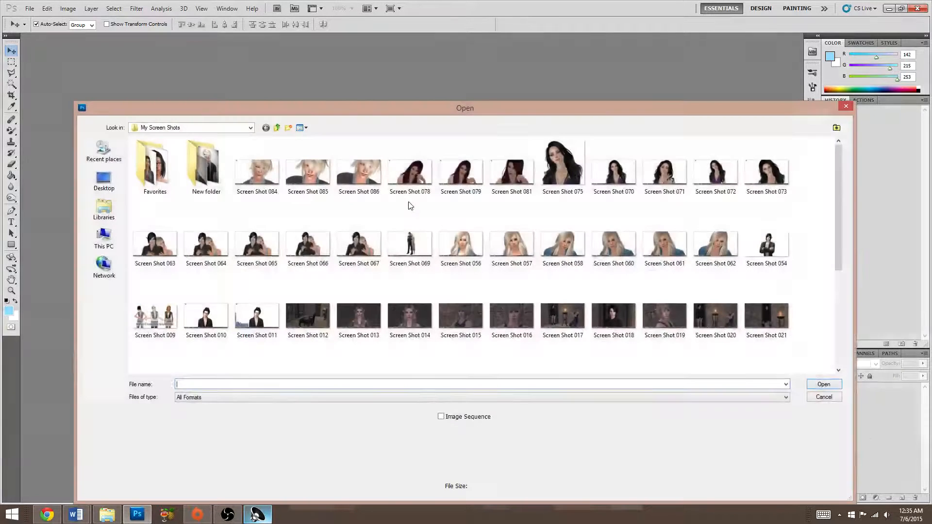
scroll(545, 243, down, 5)
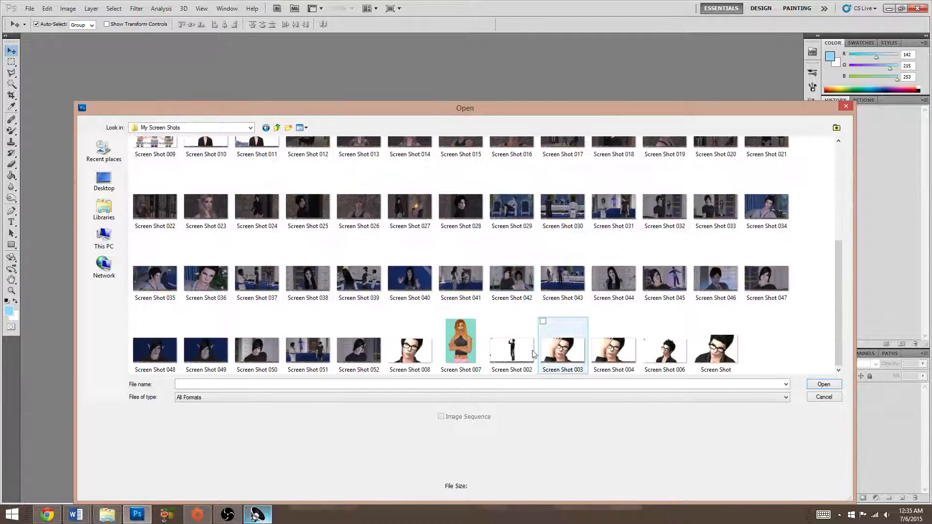
double_click(409, 349)
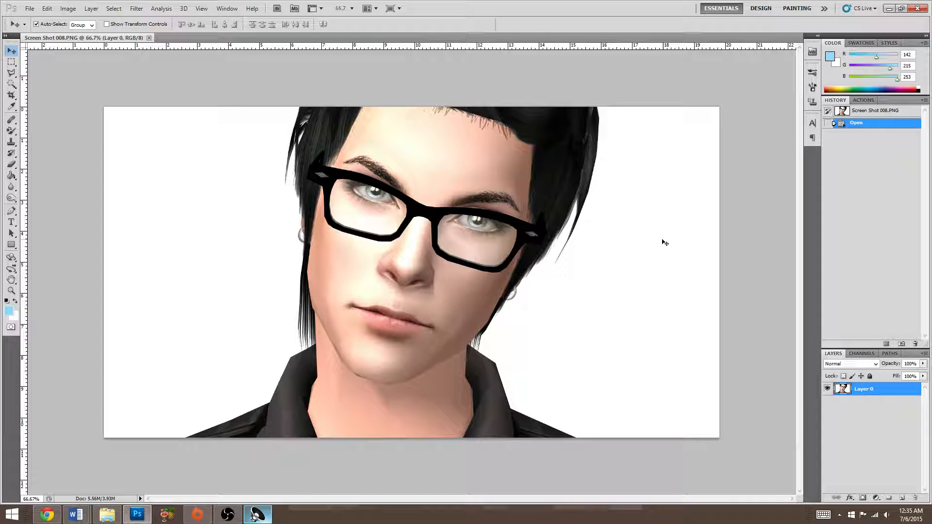
Crop the empty white side margins off the portrait, keeping the full height and a little space around the head
click(11, 96)
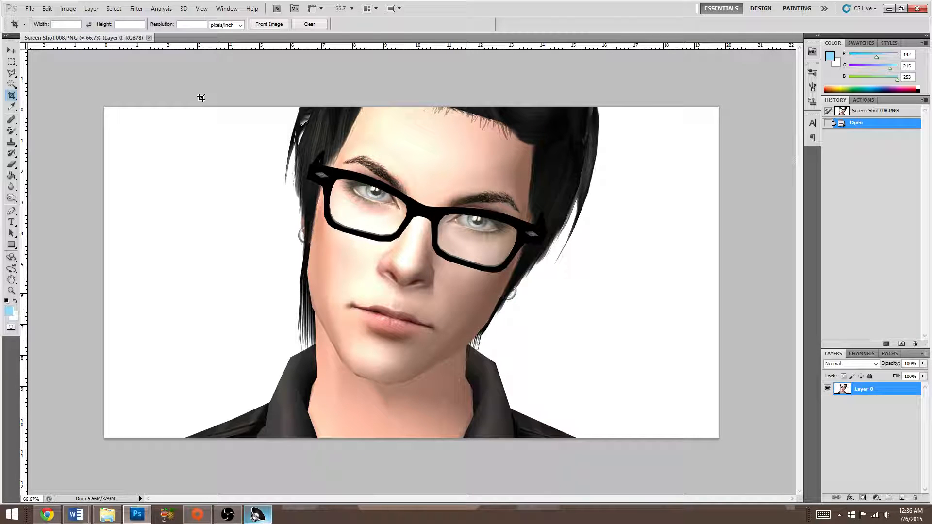
drag(201, 98, 622, 453)
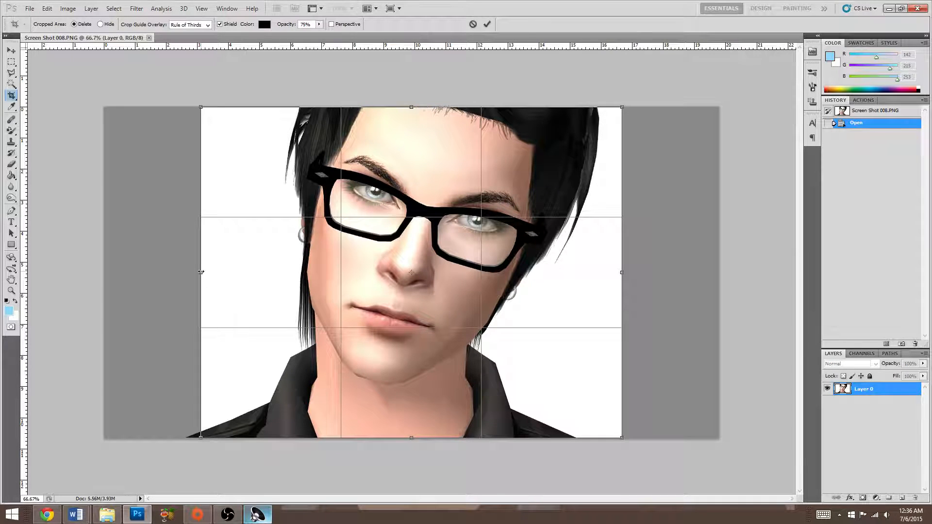
drag(201, 272, 183, 271)
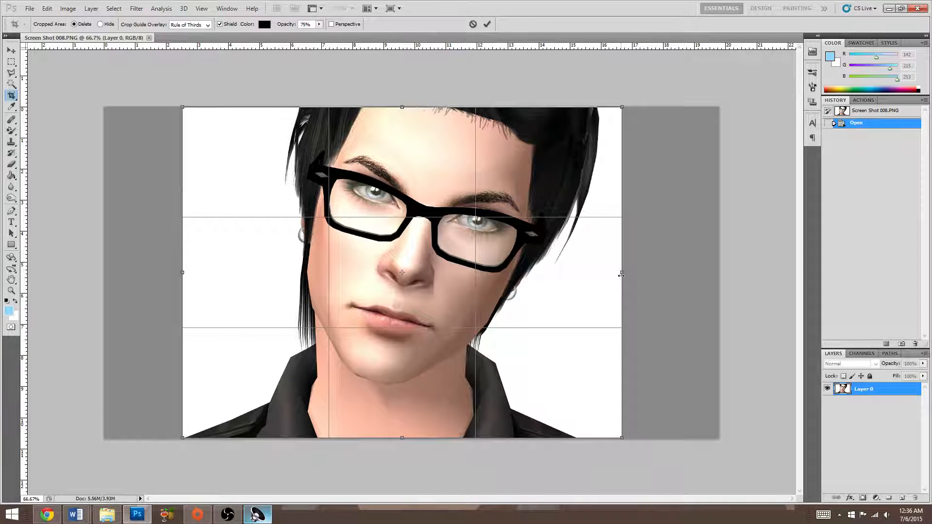
drag(621, 273, 633, 273)
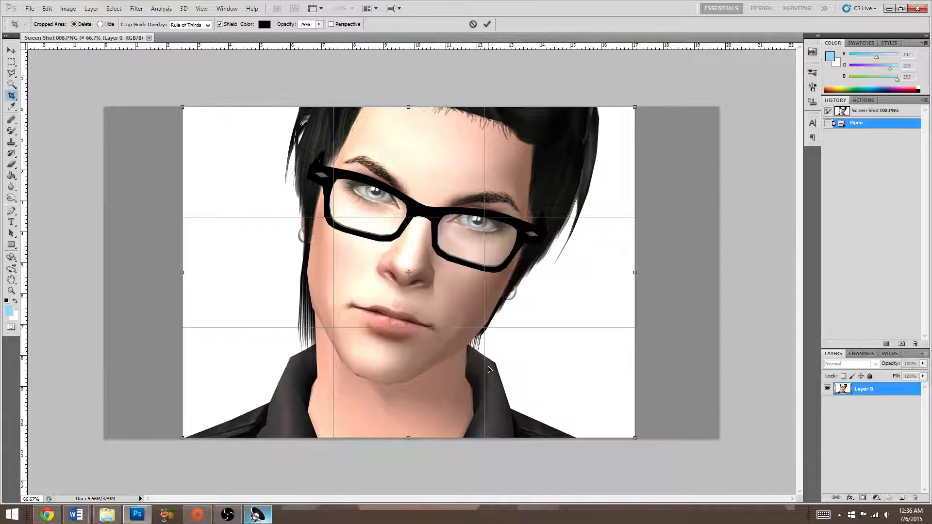
key(Return)
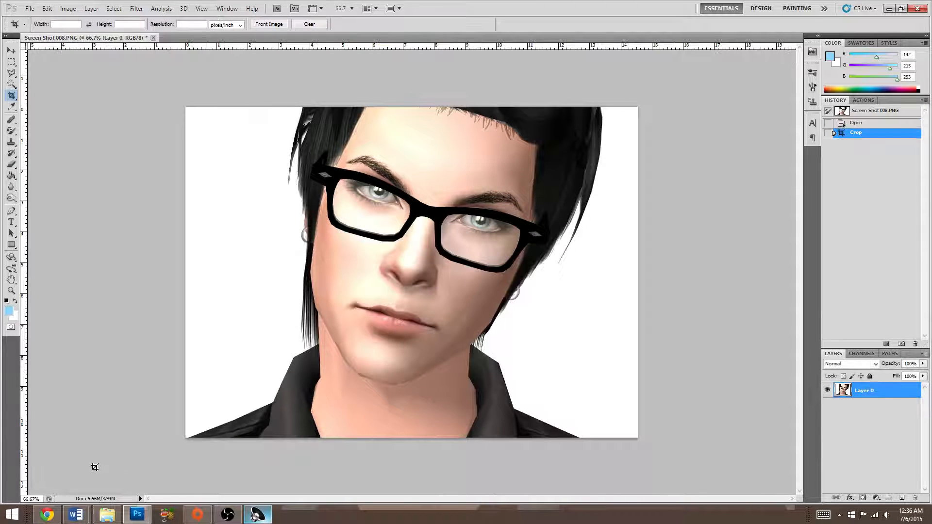
click(12, 50)
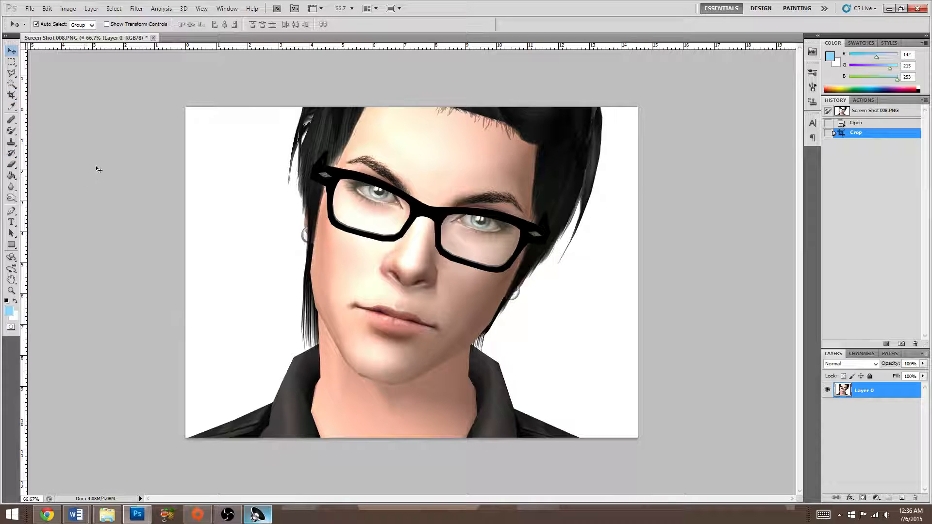
Apply a Brightness/Contrast adjustment to the portrait with brightness 0 and contrast 100
click(68, 9)
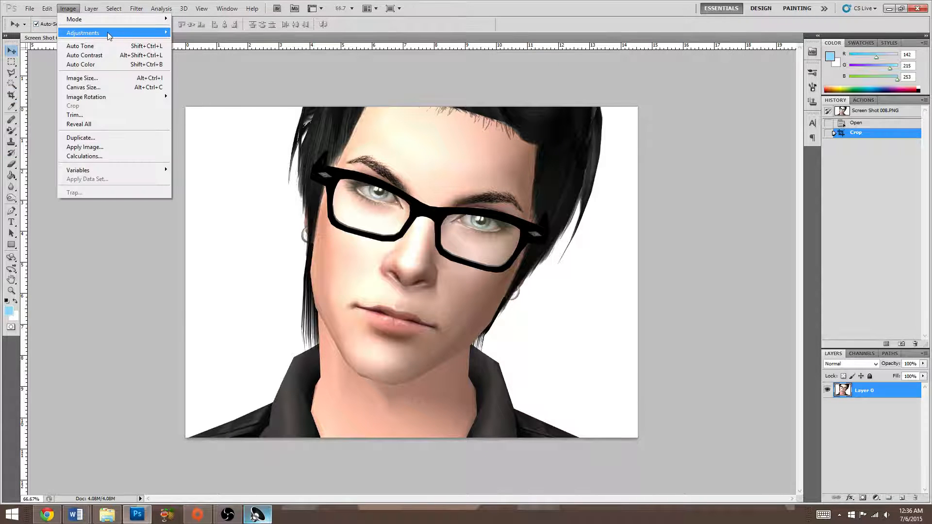
mouse_move(108, 34)
click(70, 9)
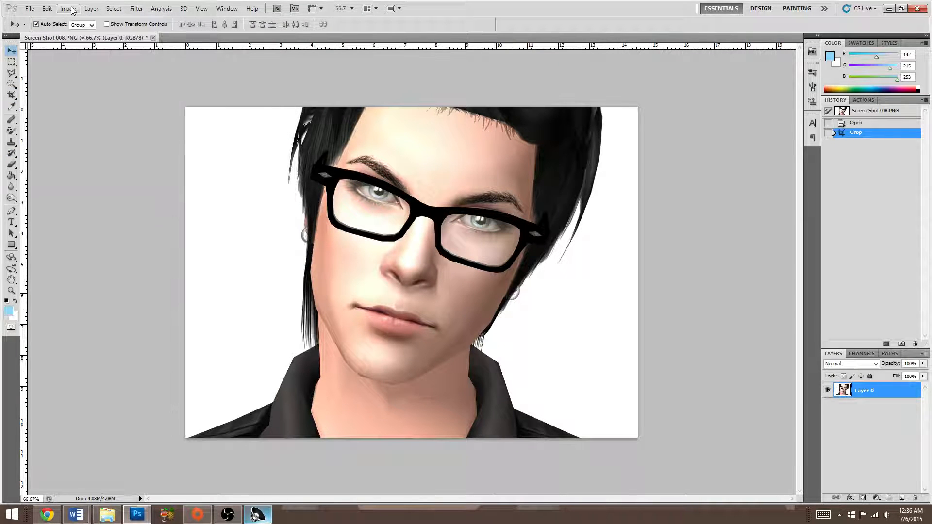
click(72, 9)
mouse_move(81, 31)
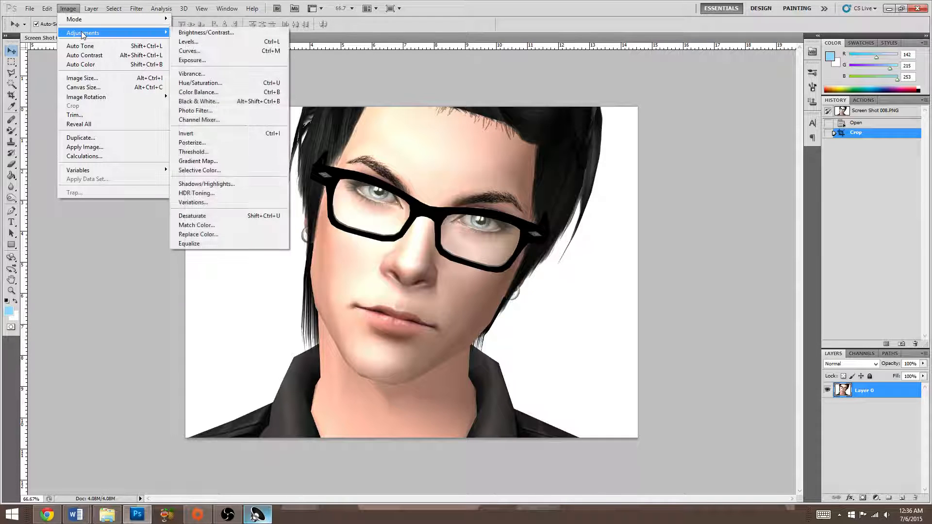
click(208, 33)
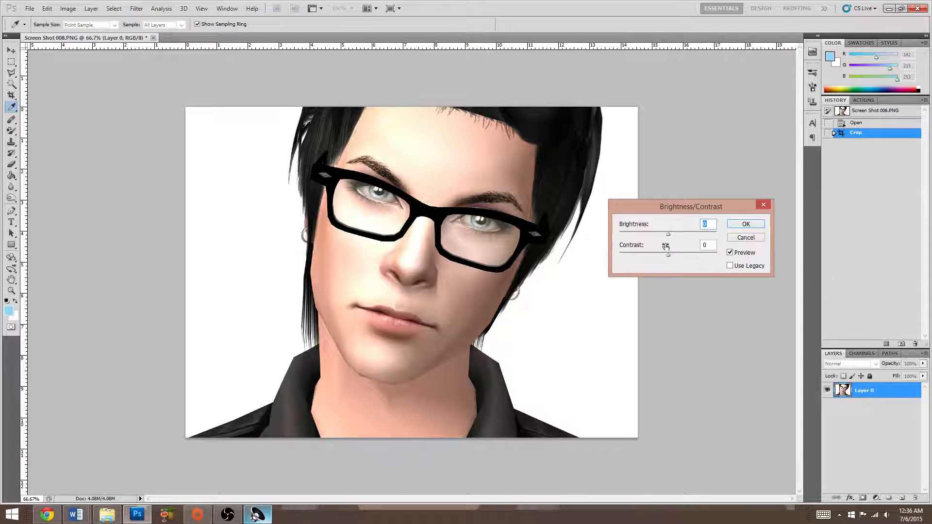
drag(669, 255, 749, 256)
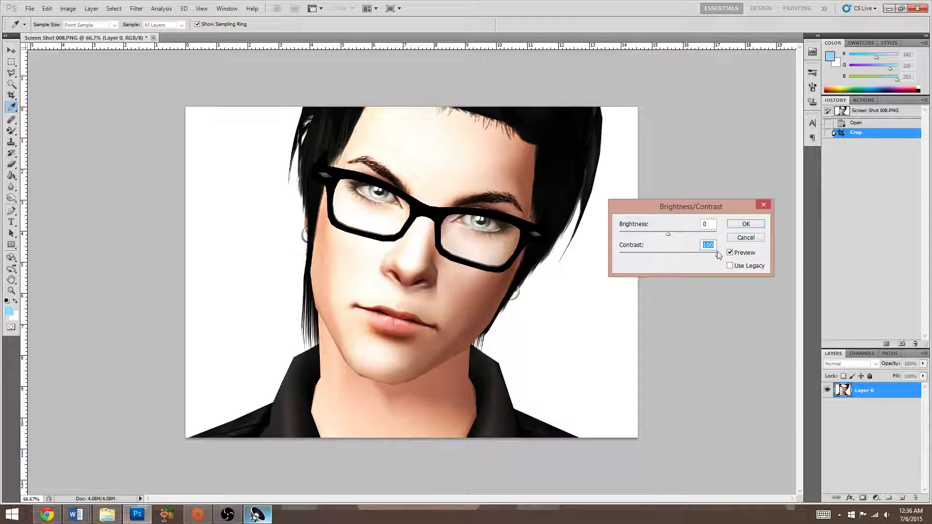
text(0)
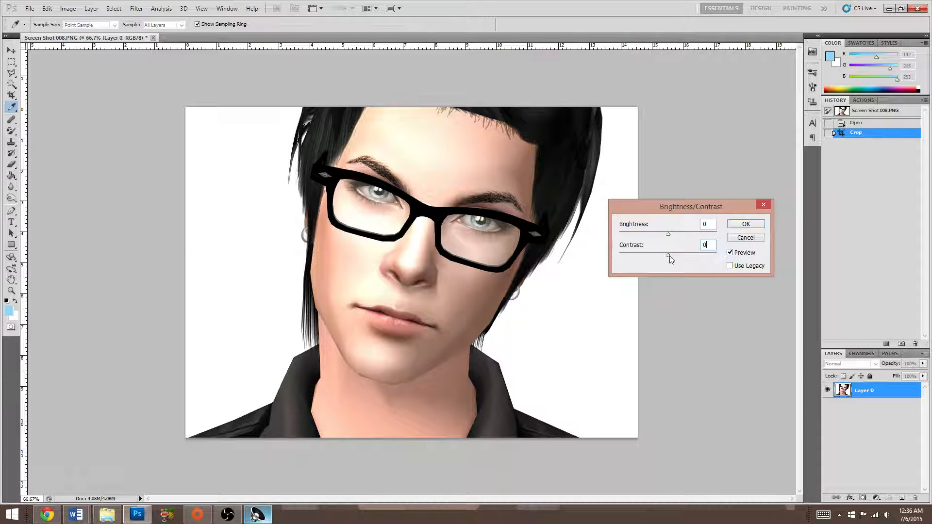
key(ctrl+z)
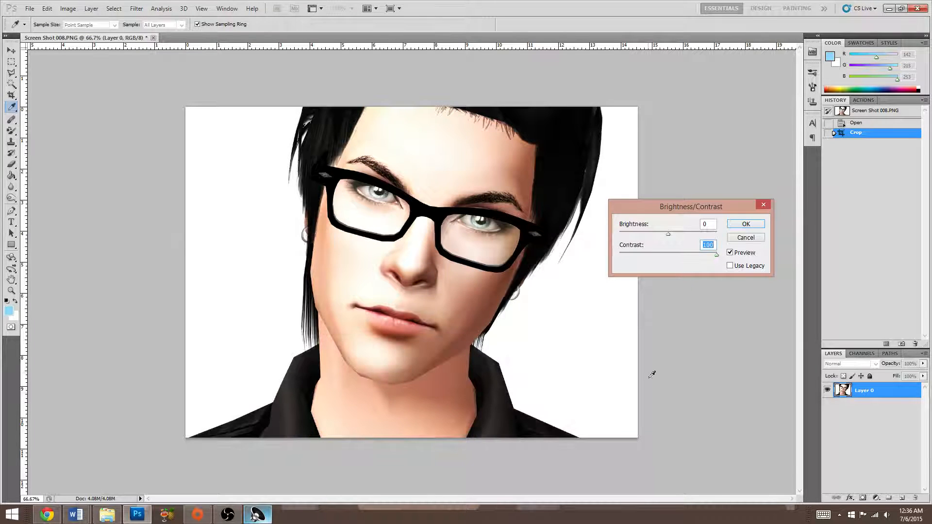
click(745, 224)
key(v)
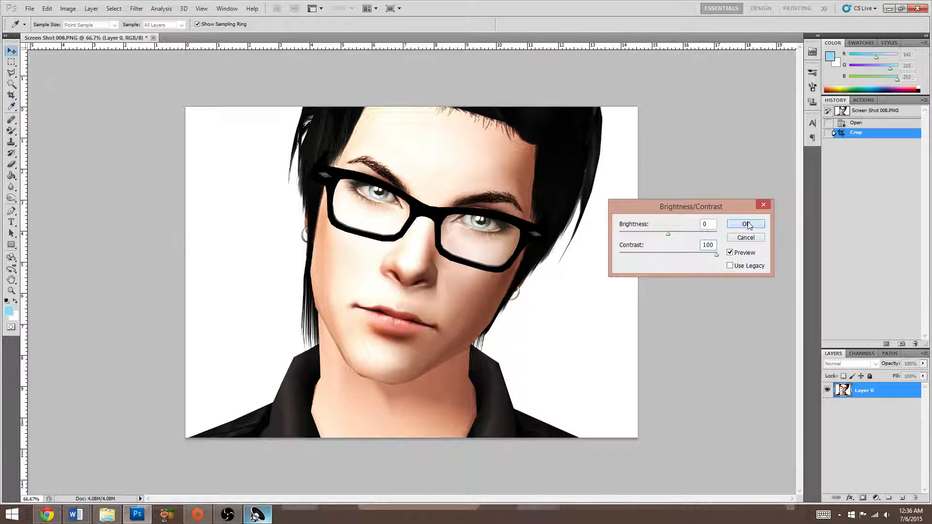
Lower the portrait's saturation slightly with a Hue/Saturation adjustment, leaving hue and lightness at 0
click(67, 8)
mouse_move(115, 32)
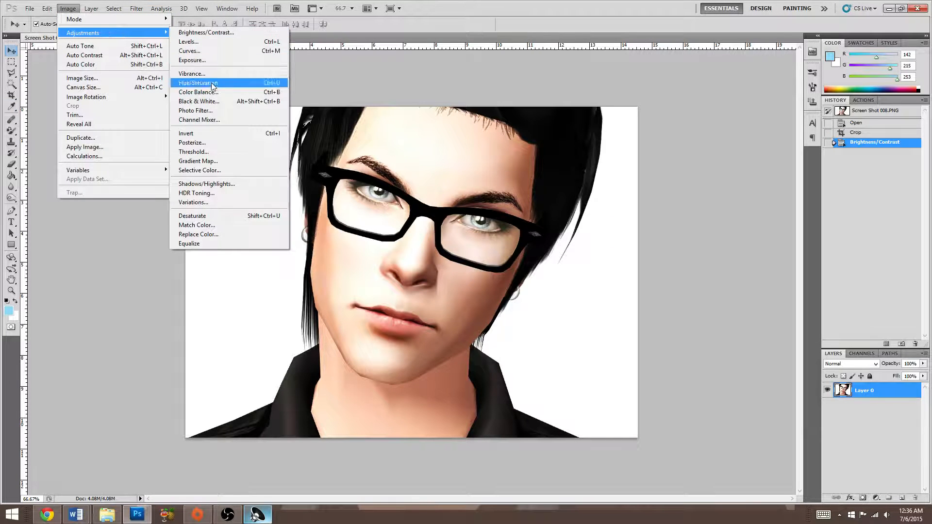
click(73, 8)
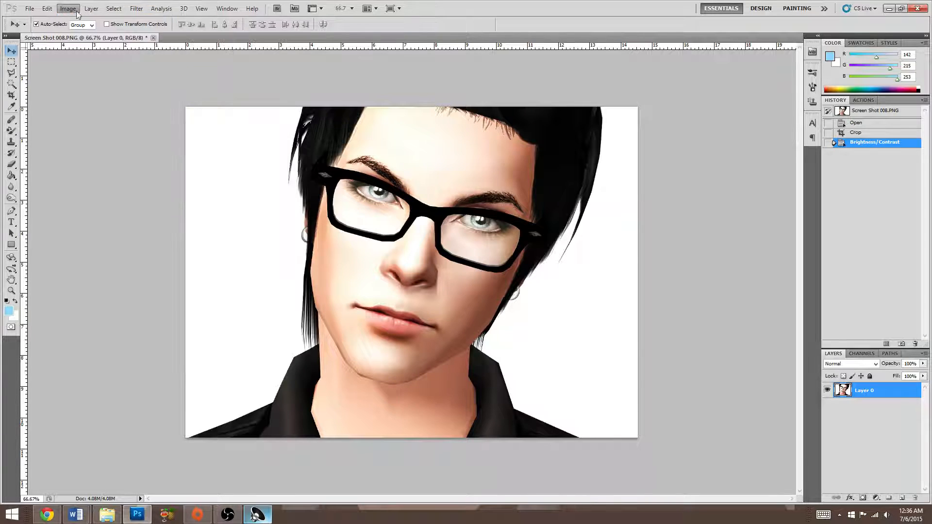
click(73, 9)
click(74, 9)
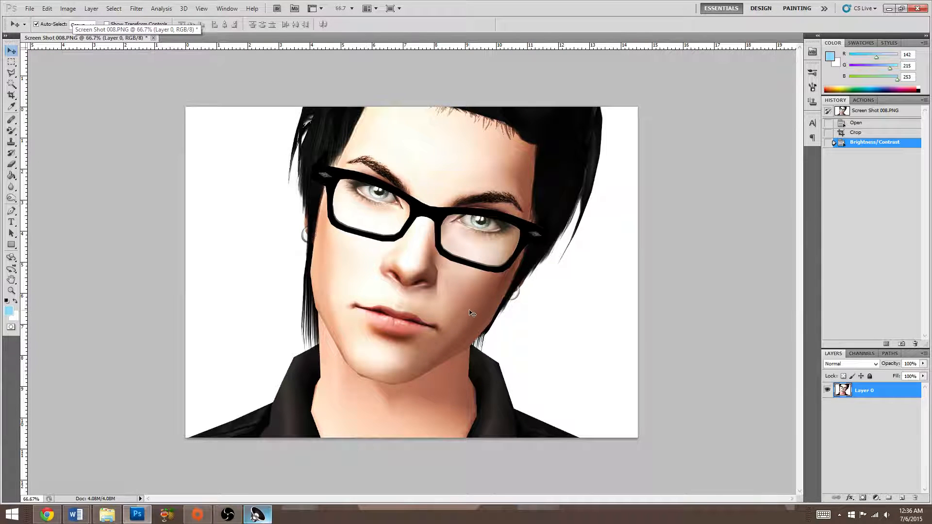
click(68, 9)
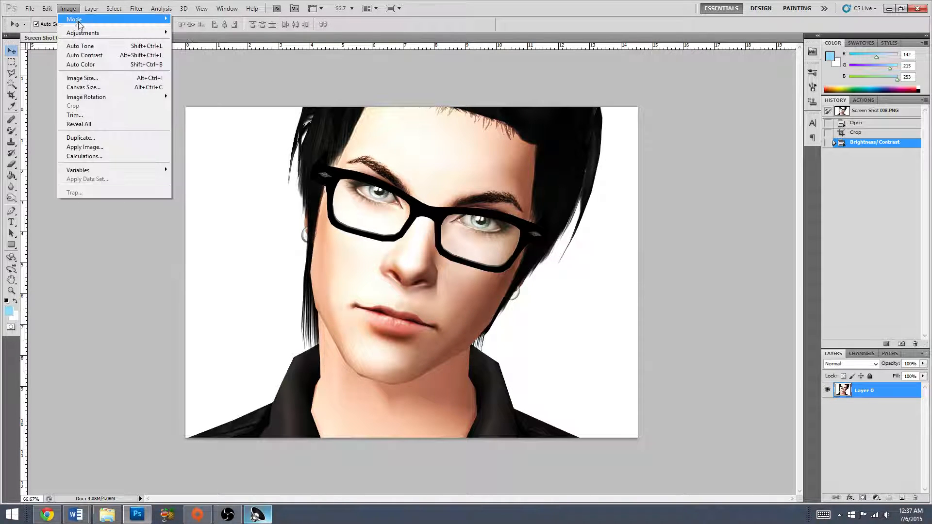
mouse_move(97, 37)
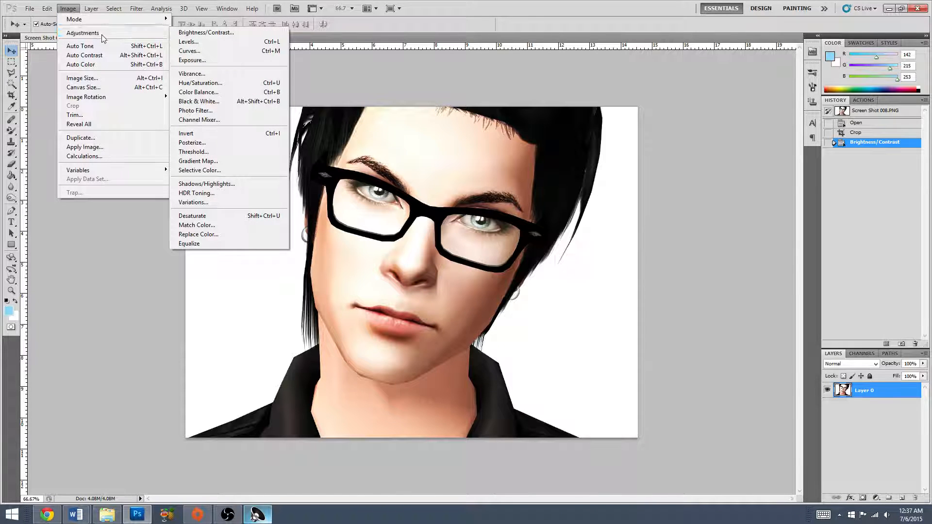
click(212, 85)
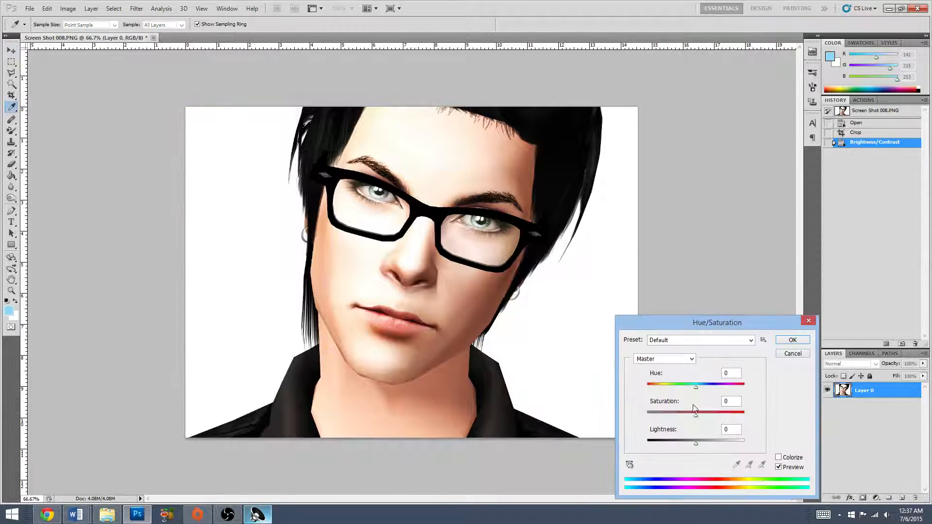
drag(696, 418, 691, 417)
drag(687, 414, 687, 413)
click(791, 340)
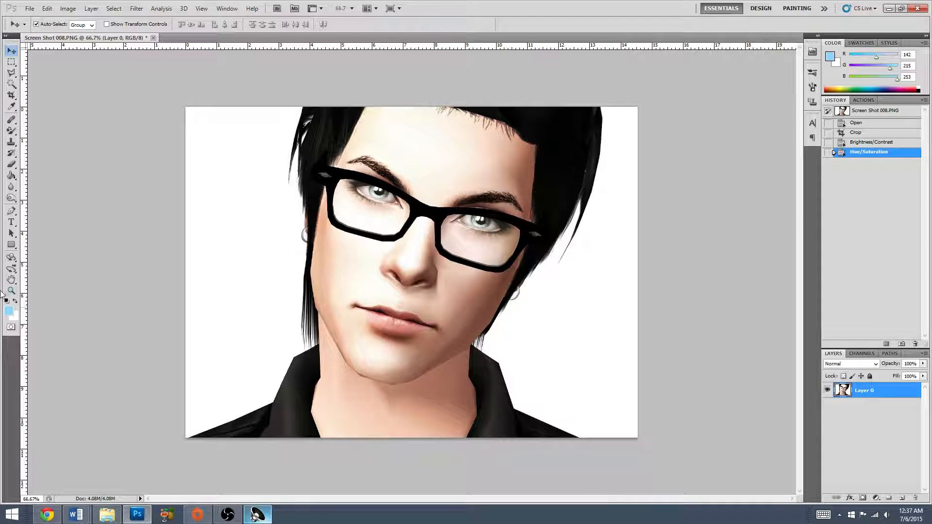
Zoom in on the eyes at 200% and set the foreground color to light blue, RGB 152, 215, 244
click(11, 290)
click(441, 245)
click(441, 245)
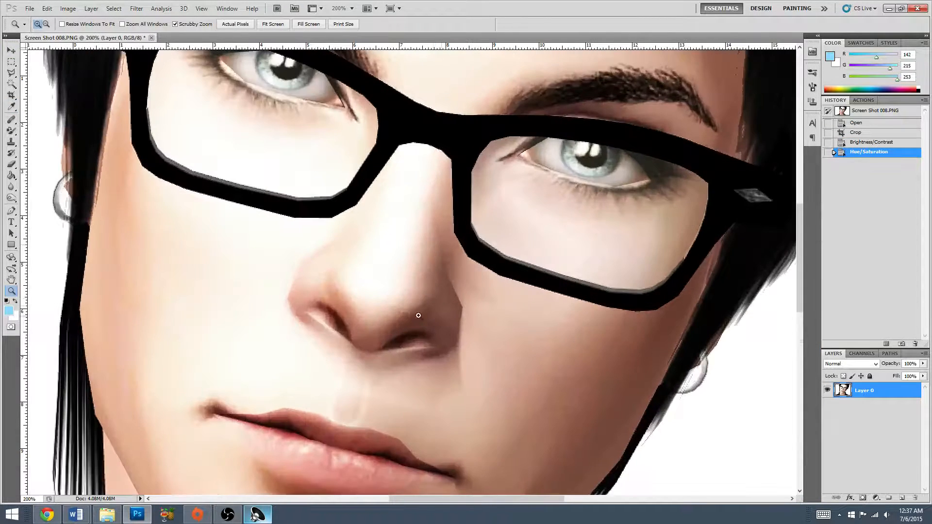
scroll(412, 319, up, 10)
scroll(78, 249, up, 2)
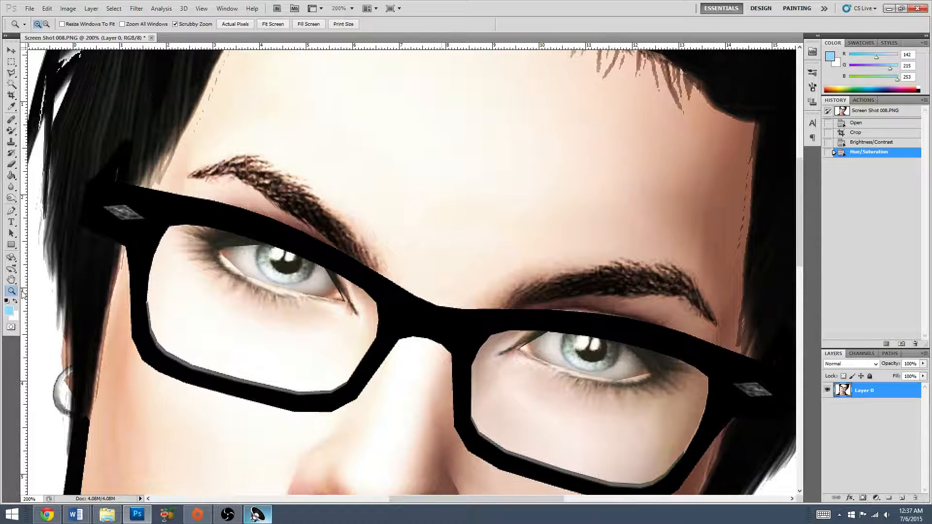
click(868, 41)
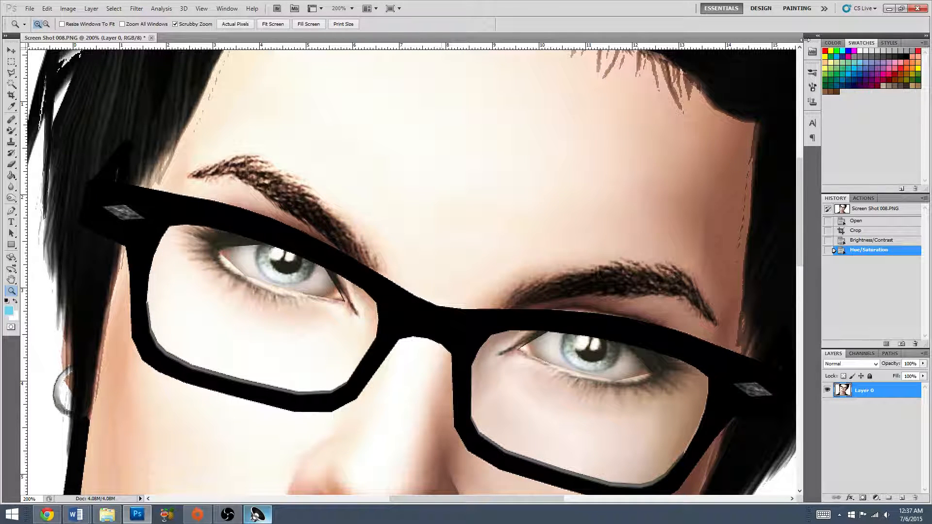
click(832, 43)
click(828, 56)
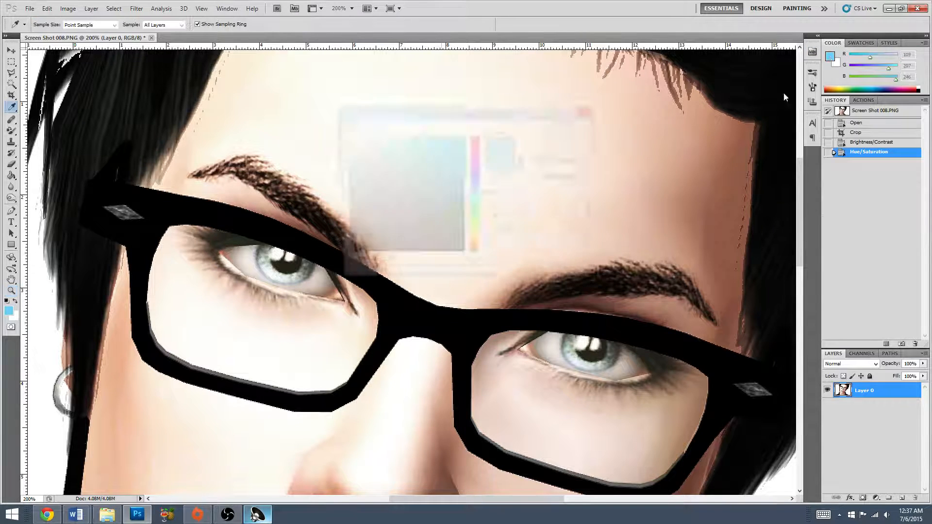
drag(485, 193, 470, 189)
drag(388, 138, 387, 140)
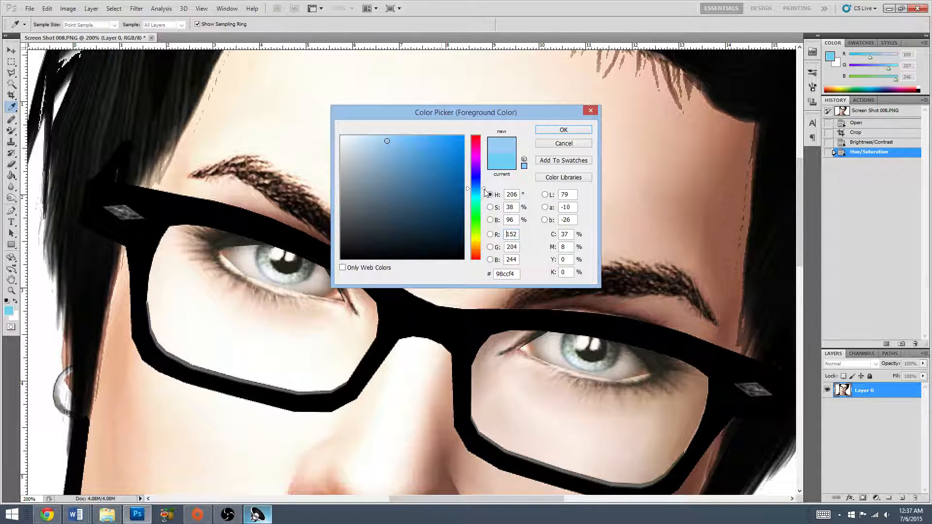
drag(484, 189, 484, 193)
click(564, 131)
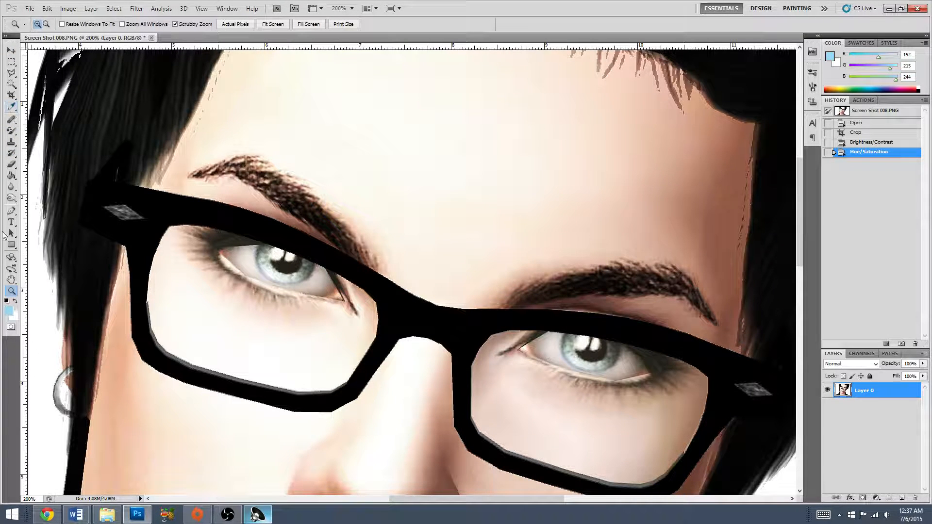
Activate the Color Replacement Tool and check its brush settings
click(11, 132)
click(44, 130)
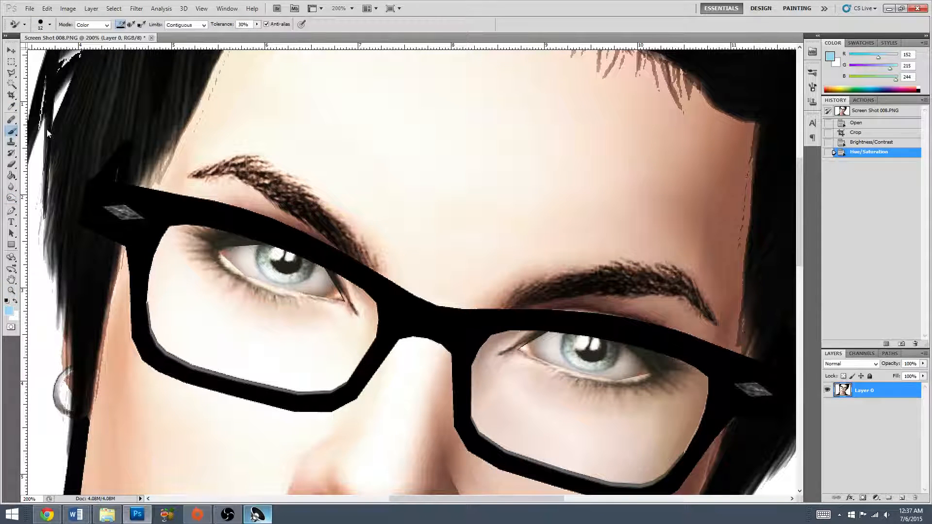
click(11, 134)
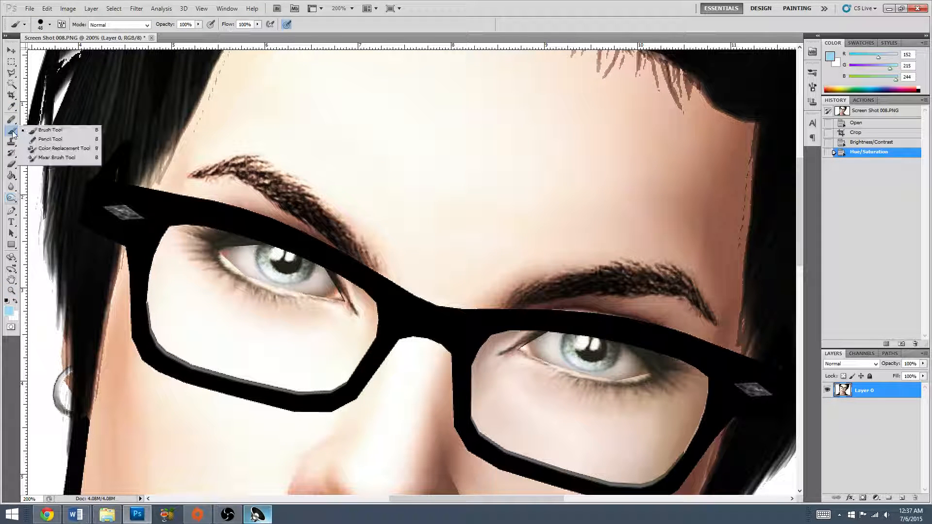
click(59, 151)
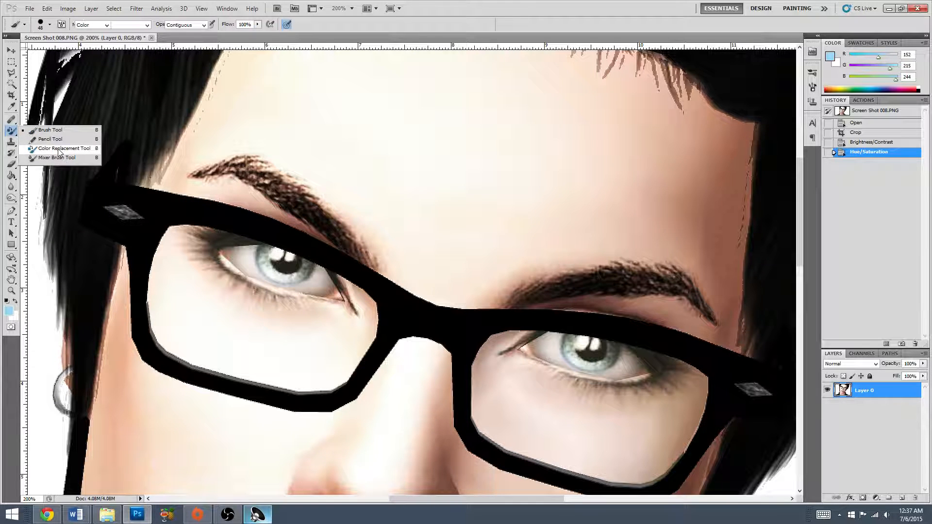
click(50, 25)
click(50, 26)
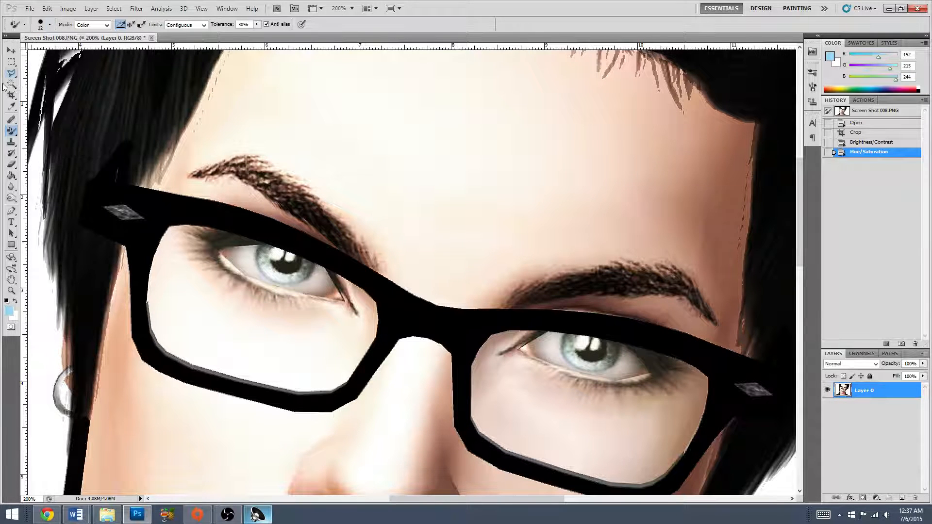
Set the Color Replacement brush size to 12 px and recolor both irises with the light blue foreground color
click(50, 25)
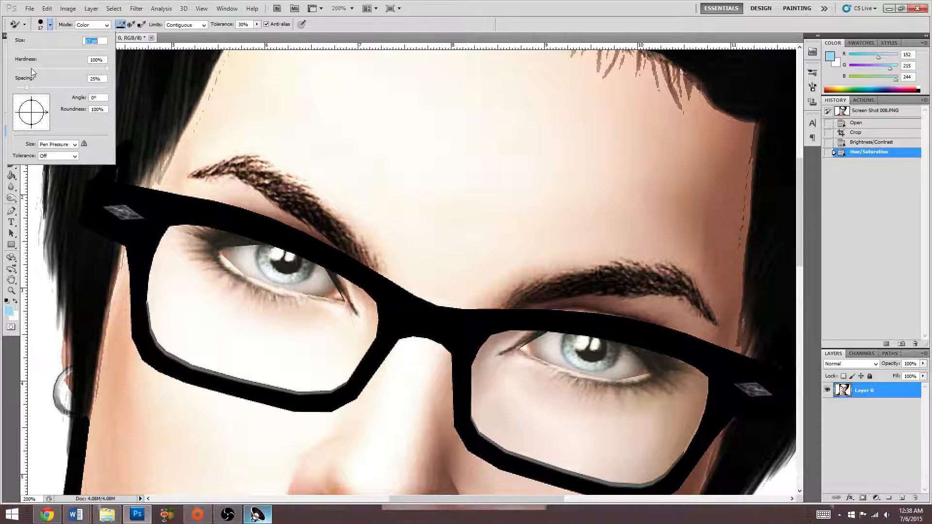
click(24, 48)
drag(24, 48, 21, 49)
click(22, 48)
click(50, 24)
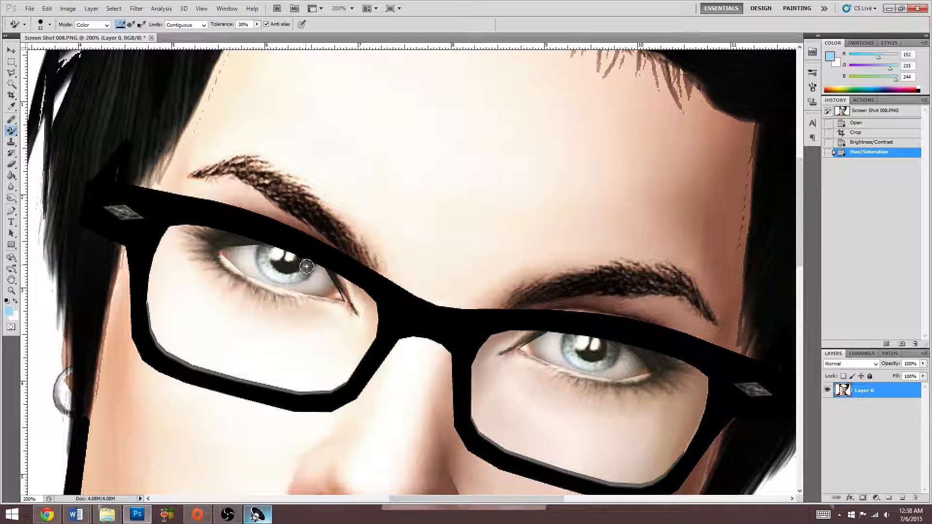
mouse_move(306, 264)
mouse_down()
mouse_move(282, 280)
mouse_move(266, 251)
mouse_move(264, 265)
mouse_up()
click(262, 256)
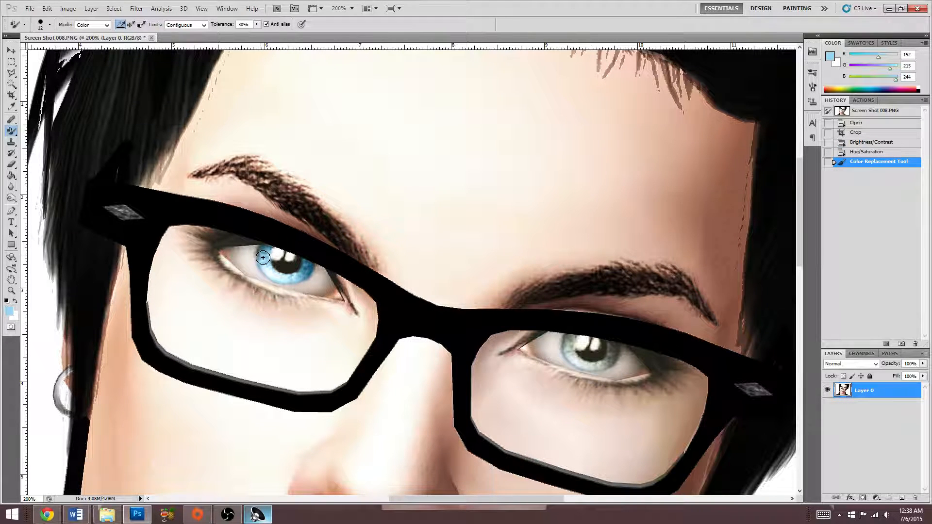
mouse_move(567, 341)
mouse_down()
mouse_move(608, 364)
mouse_move(614, 348)
mouse_move(579, 362)
mouse_move(567, 341)
mouse_move(568, 355)
mouse_move(566, 347)
mouse_move(609, 346)
mouse_up()
click(567, 346)
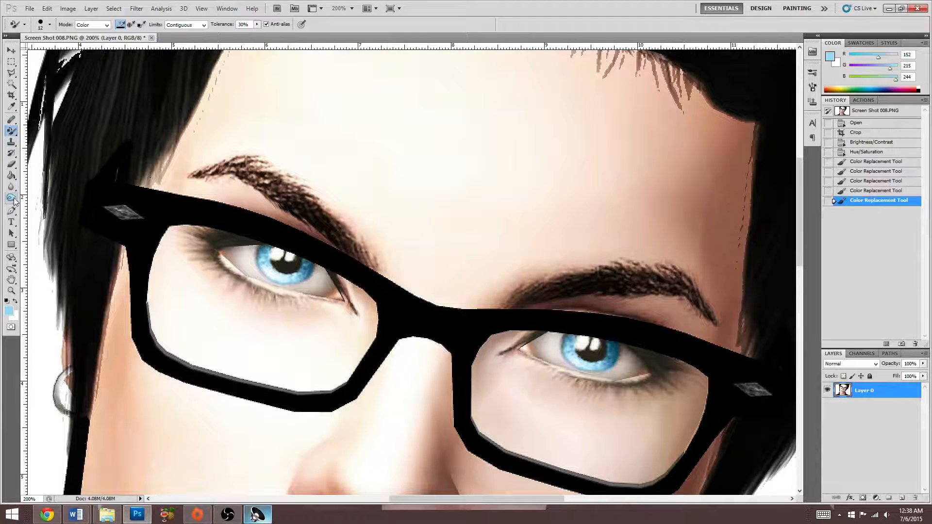
Brighten both irises with the Dodge Tool, using the Midtones range at 70% exposure
scroll(416, 323, down, 1)
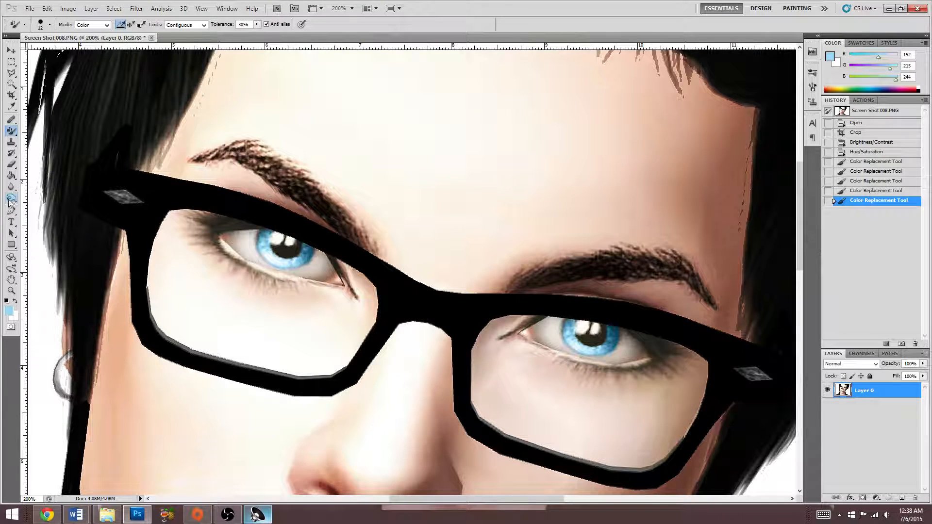
click(7, 199)
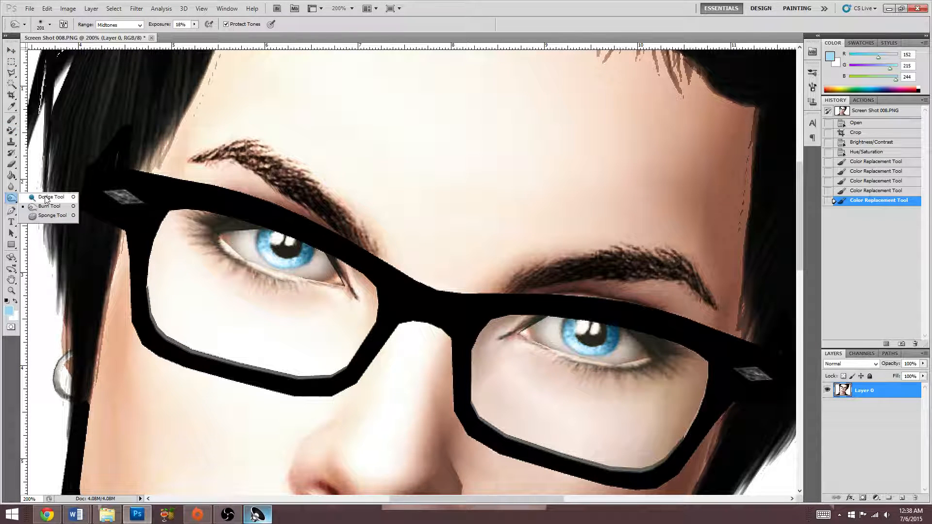
click(49, 199)
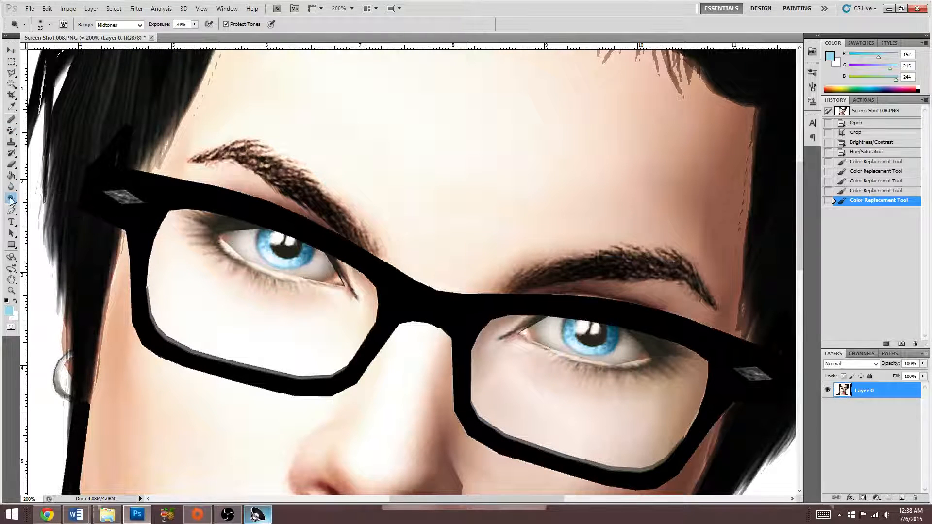
drag(12, 198, 27, 201)
click(61, 199)
mouse_move(268, 238)
mouse_down()
mouse_move(264, 255)
mouse_move(286, 265)
mouse_move(307, 248)
mouse_move(280, 264)
mouse_move(262, 232)
mouse_up()
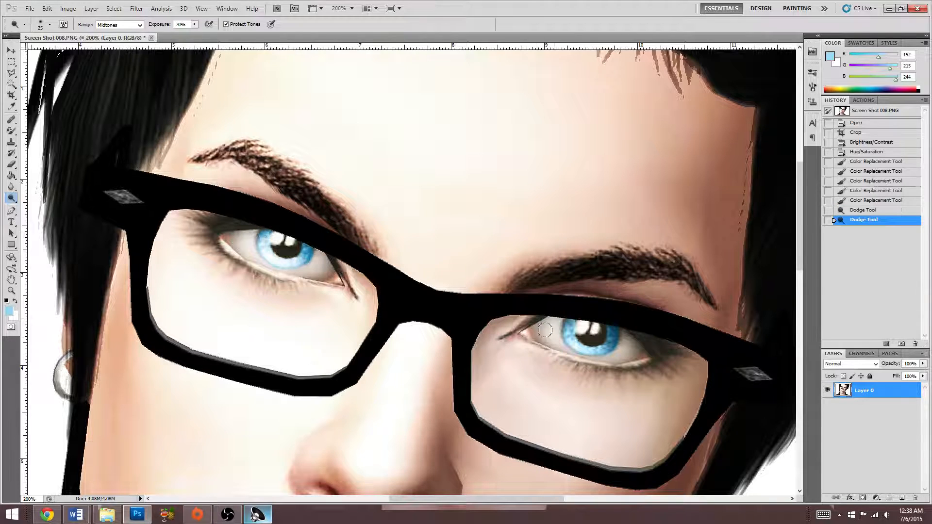
mouse_move(563, 324)
mouse_down()
mouse_move(588, 342)
mouse_move(611, 326)
mouse_move(606, 342)
mouse_move(573, 337)
mouse_up()
mouse_move(562, 324)
mouse_down()
mouse_move(579, 345)
mouse_move(611, 342)
mouse_move(609, 334)
mouse_up()
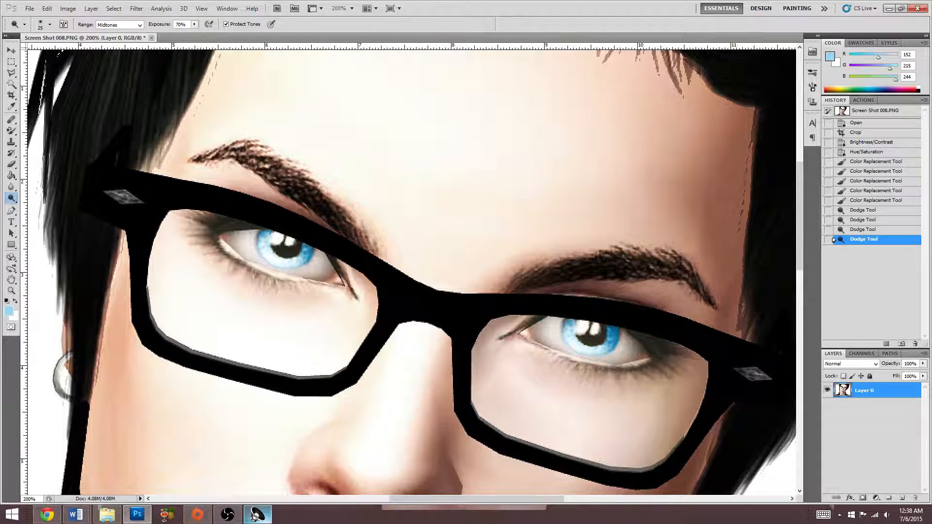
Tone down the blue of both irises with the Sponge Tool in Desaturate mode at 50% flow
click(11, 198)
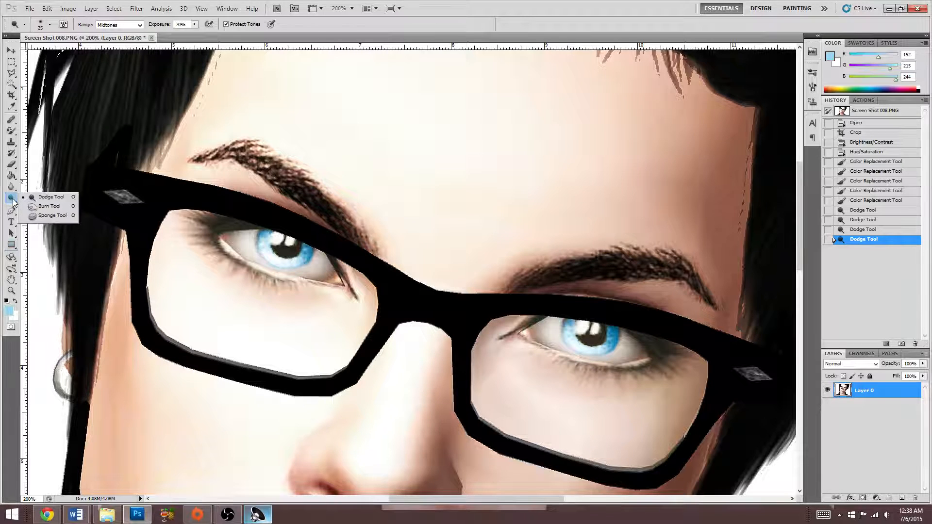
click(53, 216)
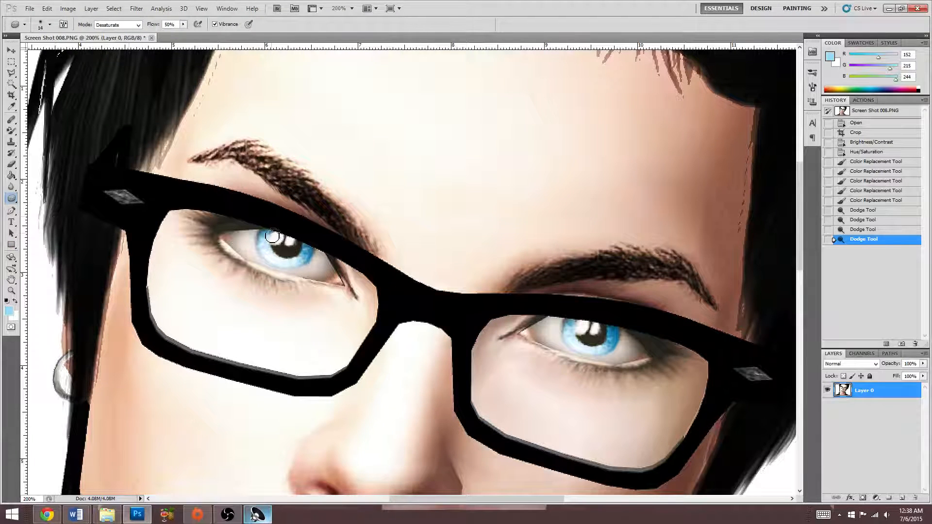
mouse_move(271, 235)
mouse_down()
mouse_move(264, 238)
mouse_move(271, 235)
mouse_up()
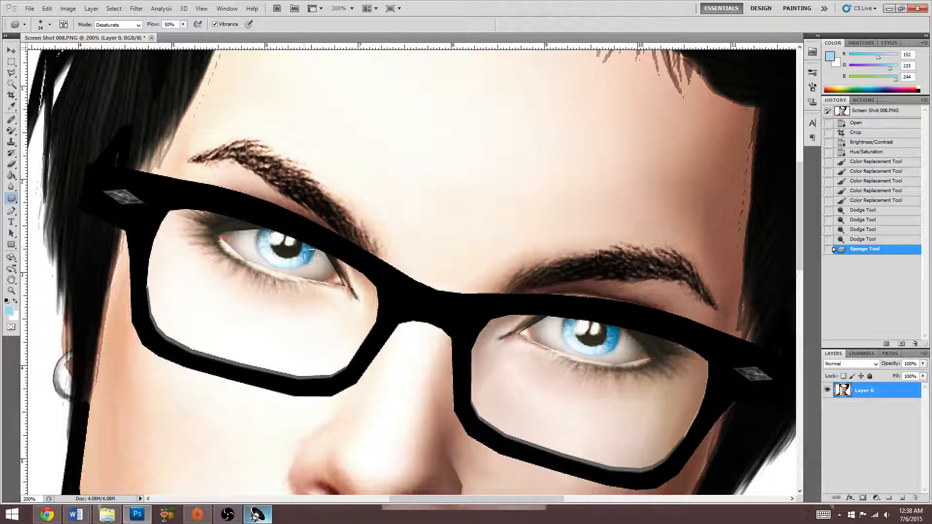
mouse_move(307, 269)
mouse_down()
mouse_move(308, 245)
mouse_move(304, 252)
mouse_up()
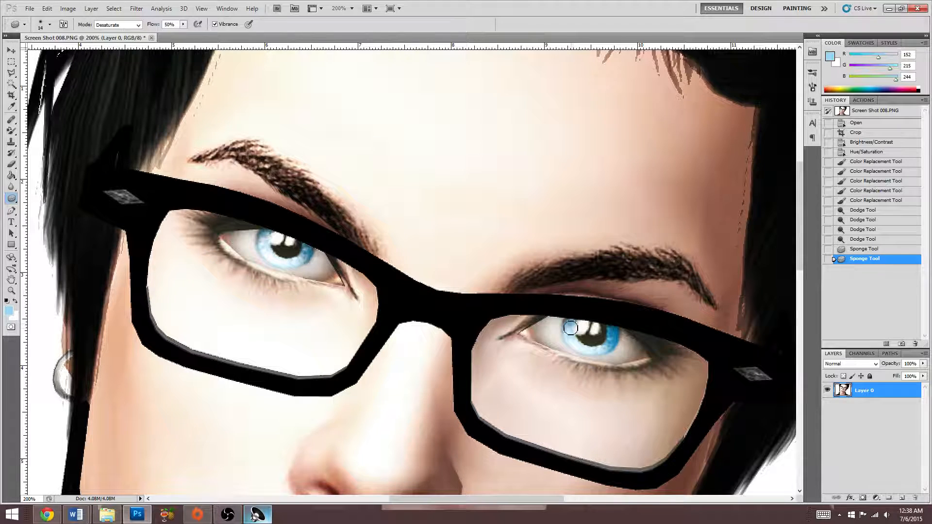
drag(577, 324, 613, 334)
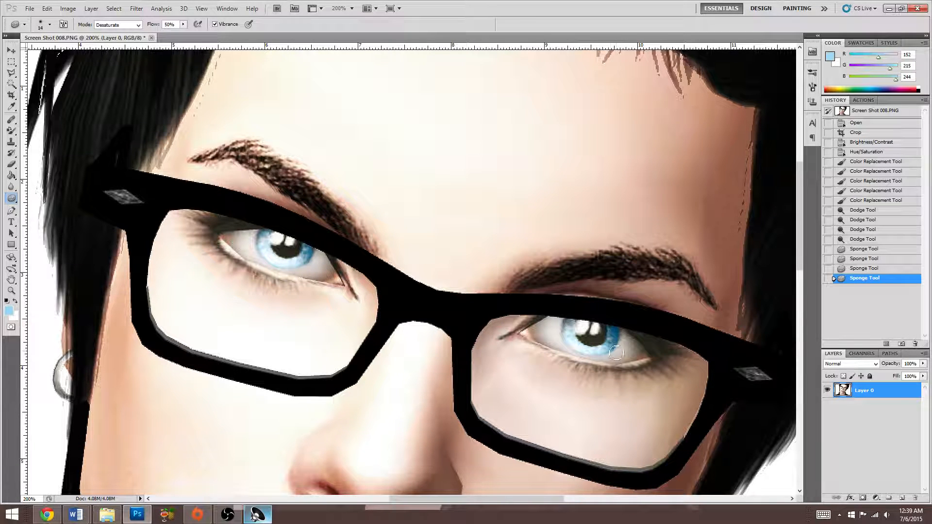
click(587, 371)
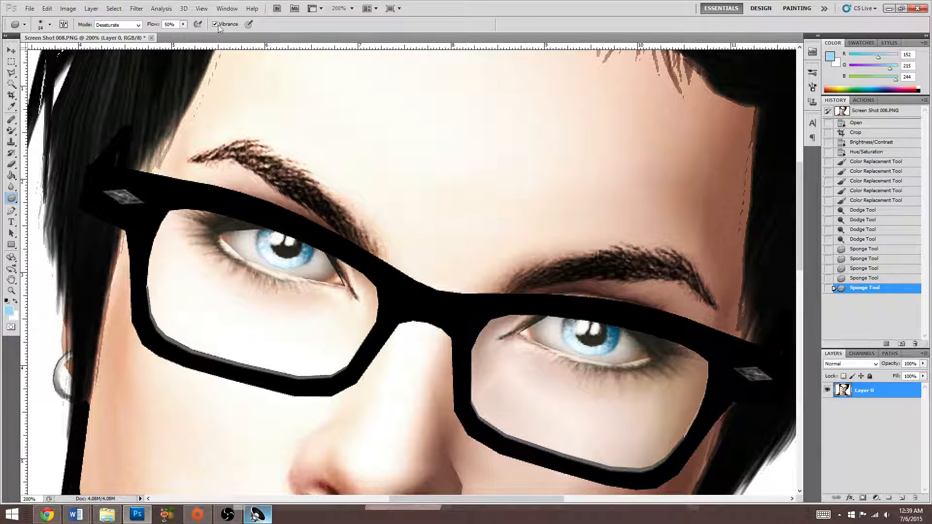
Open the Lighting Effects filter for the whole portrait and move its dialog clear of the face
click(201, 8)
click(213, 97)
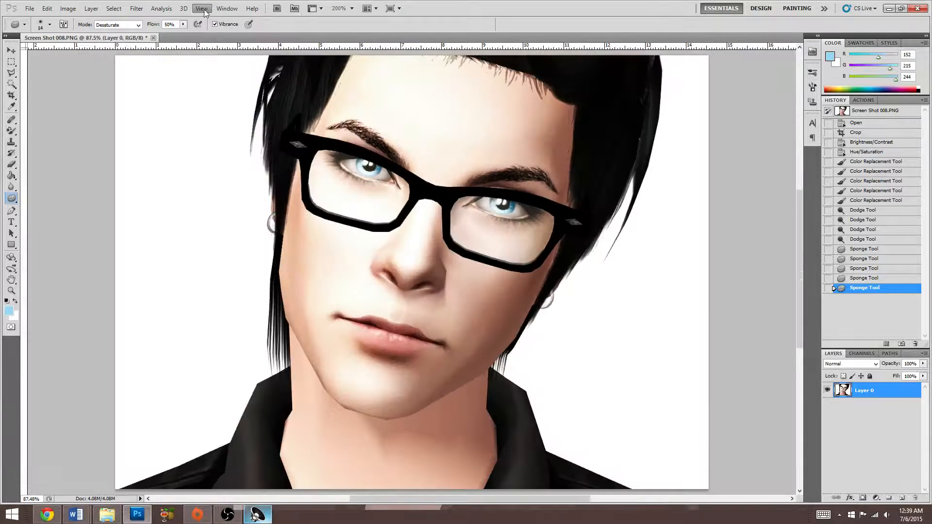
click(201, 9)
click(214, 86)
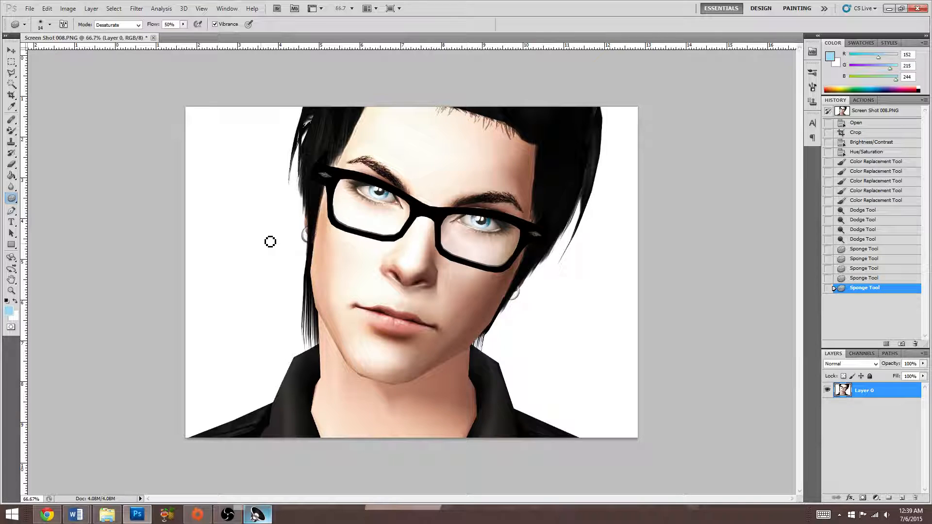
click(11, 50)
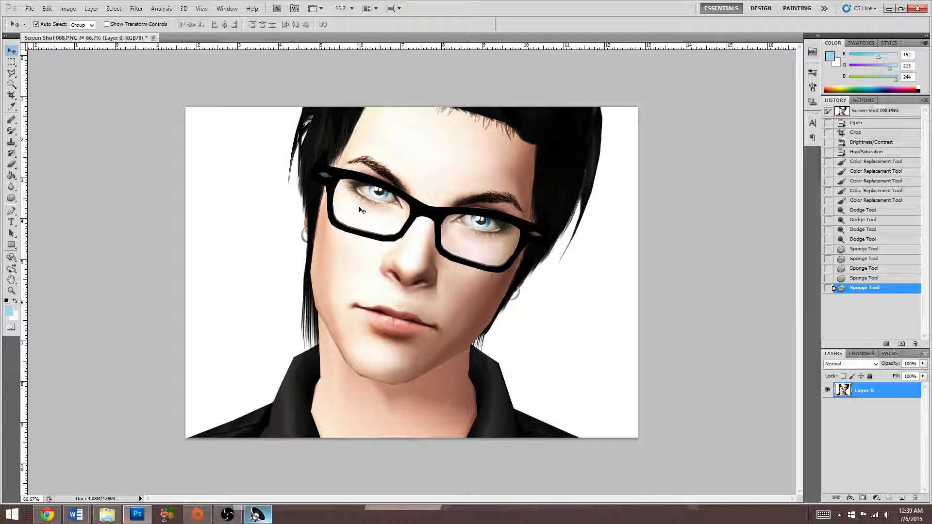
click(136, 9)
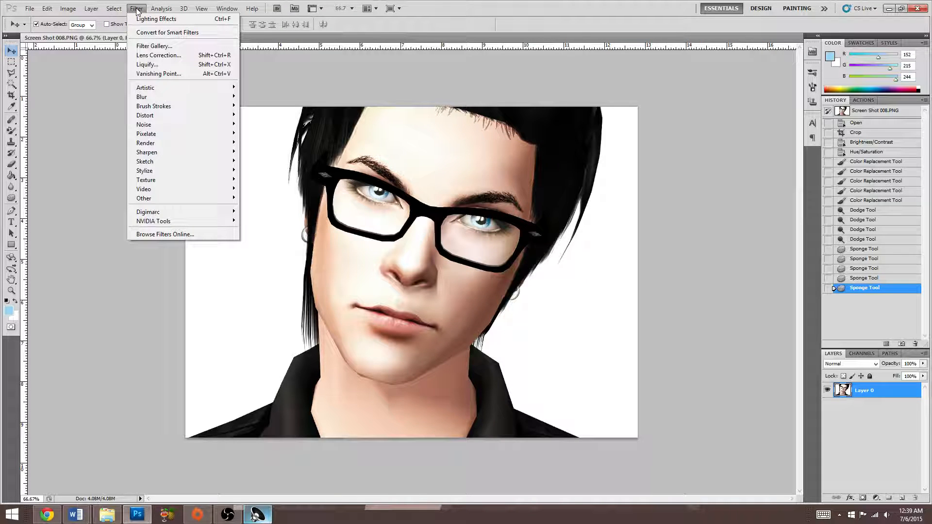
mouse_move(143, 145)
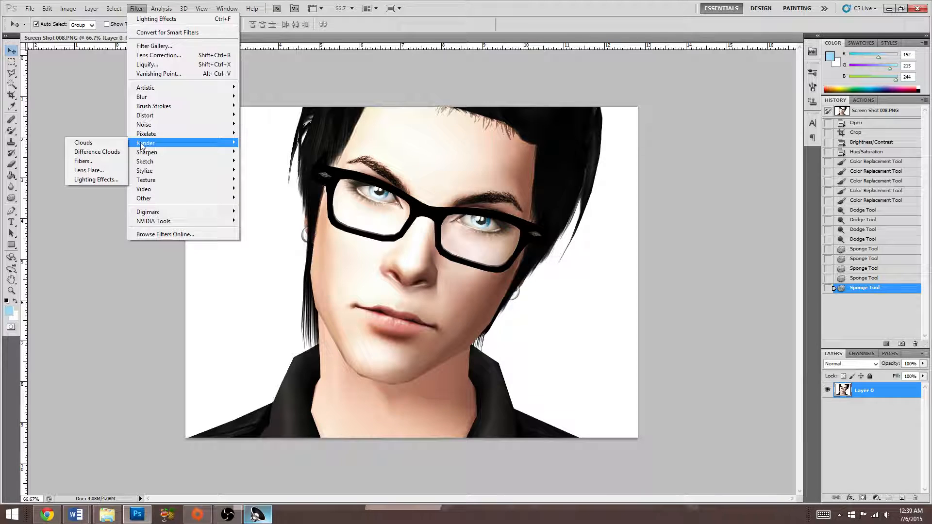
click(96, 179)
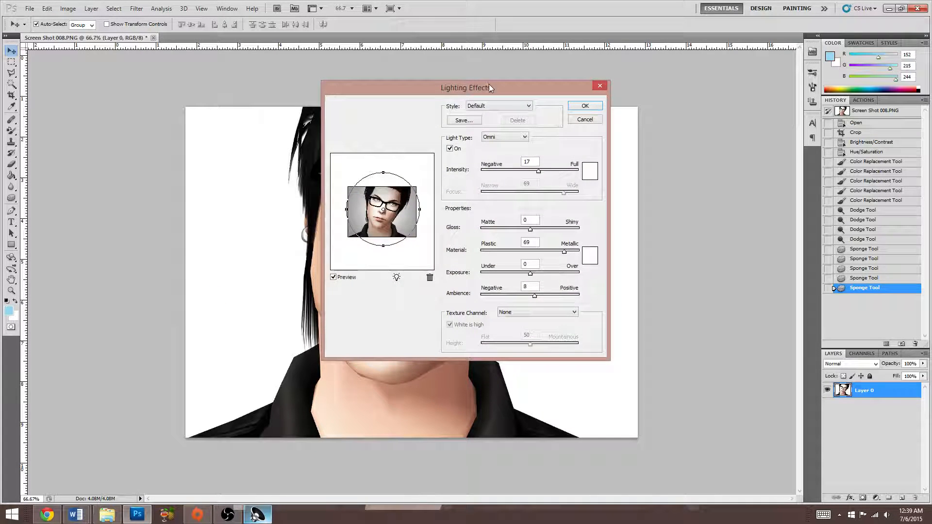
drag(488, 83, 707, 112)
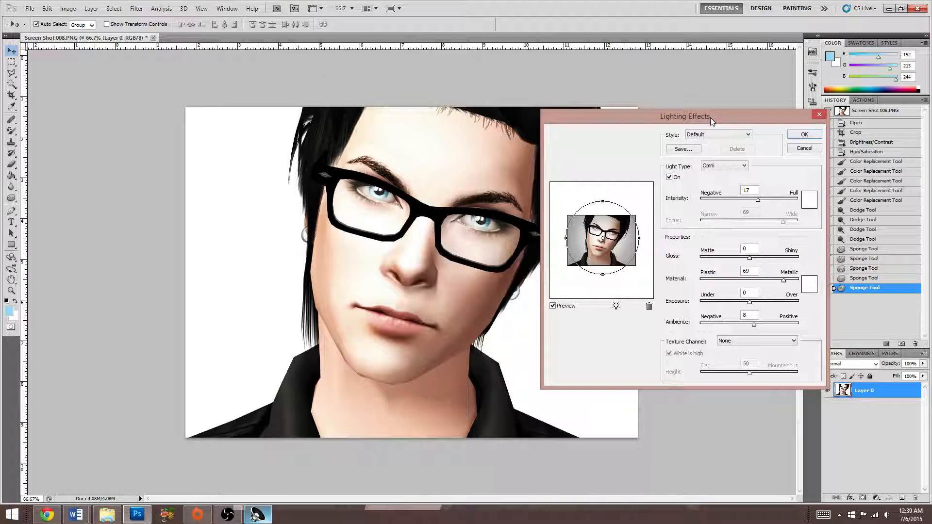
Try the Spotlight and Directional light types in Lighting Effects and return to Omni
click(731, 165)
click(723, 188)
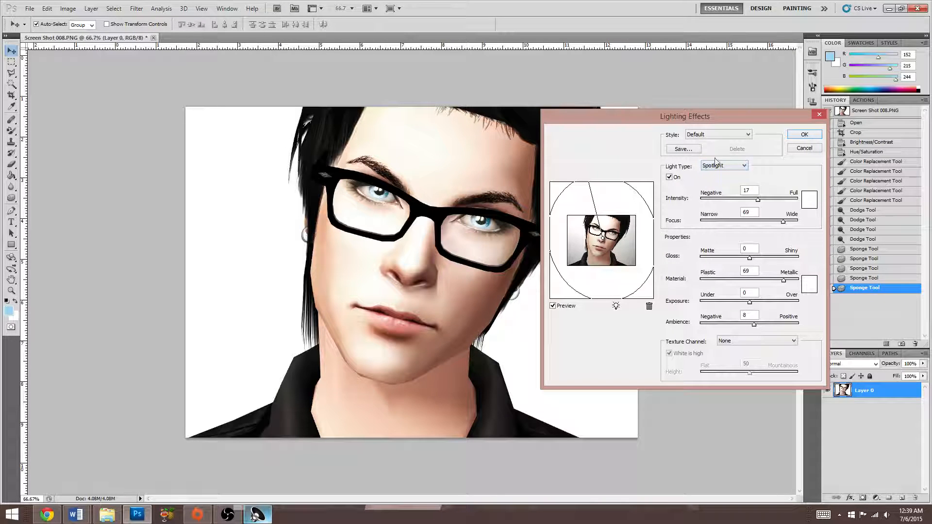
click(727, 165)
click(724, 175)
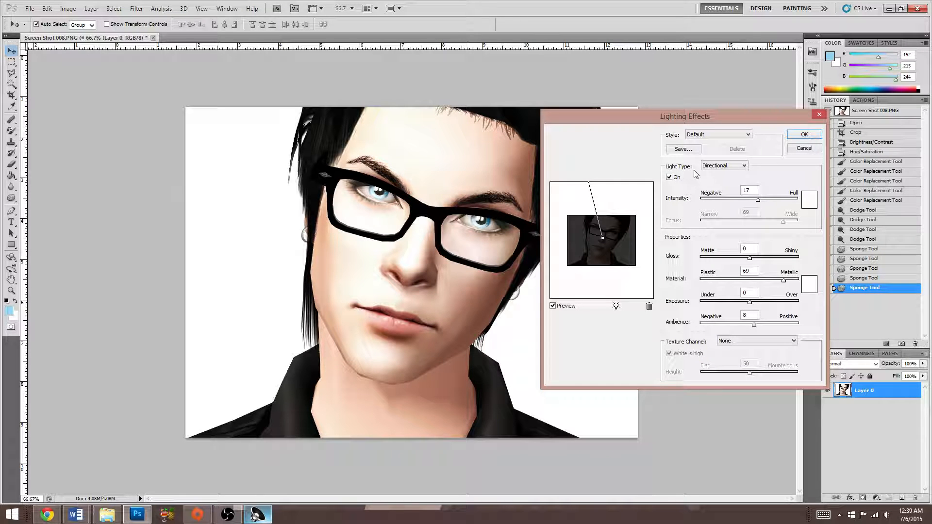
click(724, 164)
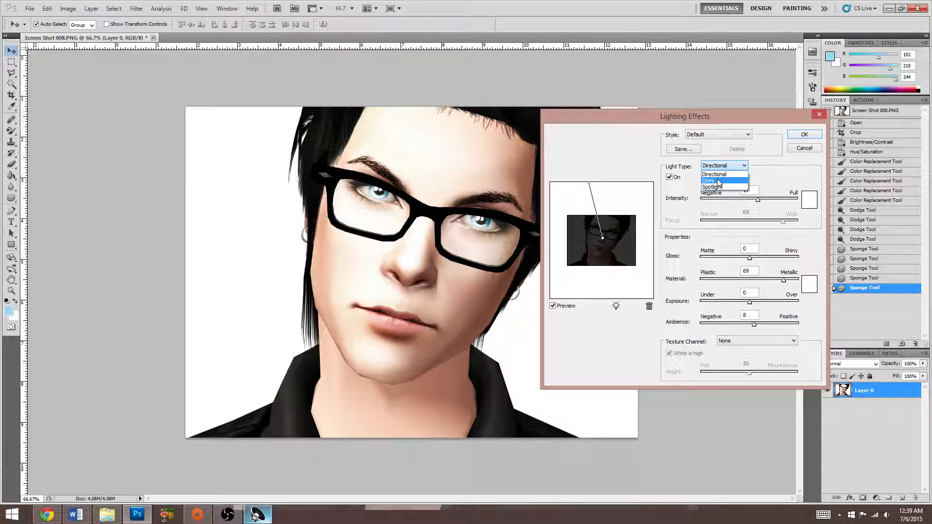
click(717, 181)
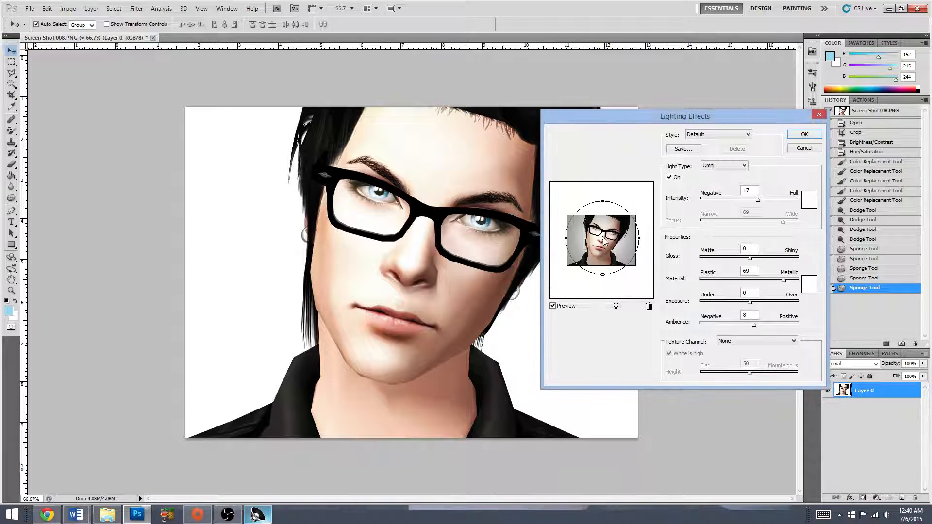
Center the Omni light slightly higher on the face, keep its intensity at 17, and apply the lighting effect
drag(603, 241, 603, 235)
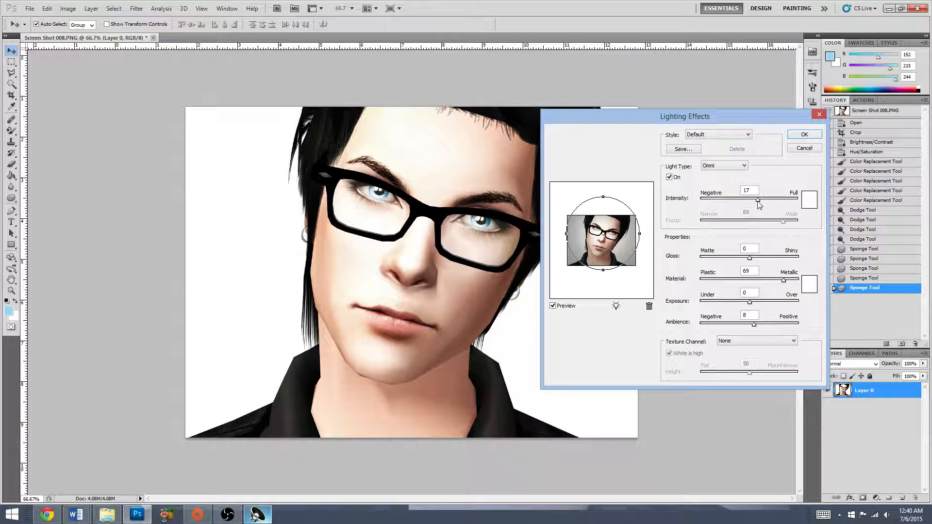
mouse_move(758, 201)
mouse_down()
mouse_move(743, 200)
mouse_move(764, 200)
mouse_up()
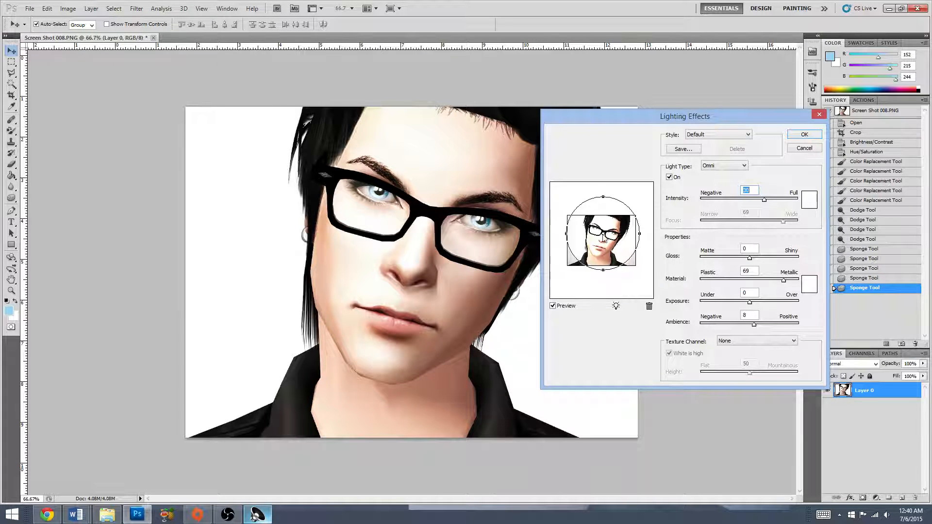
drag(764, 200, 758, 202)
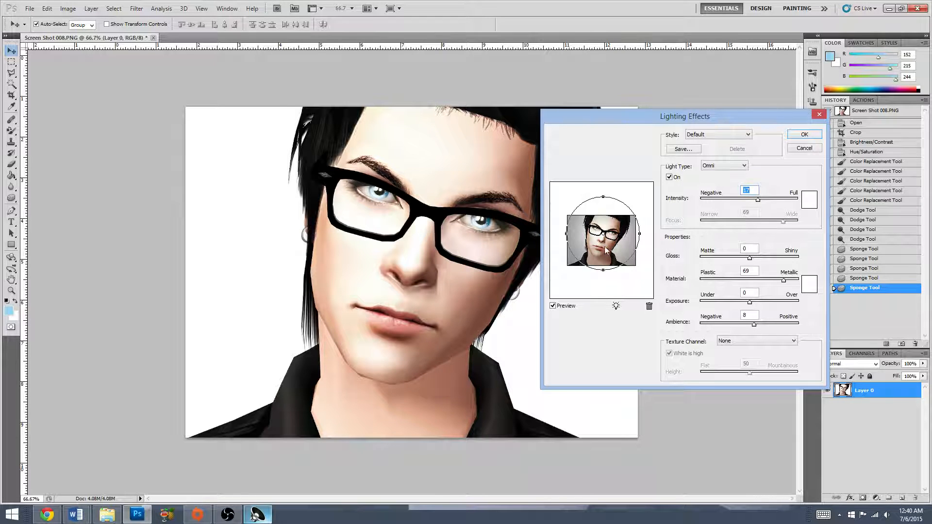
click(804, 136)
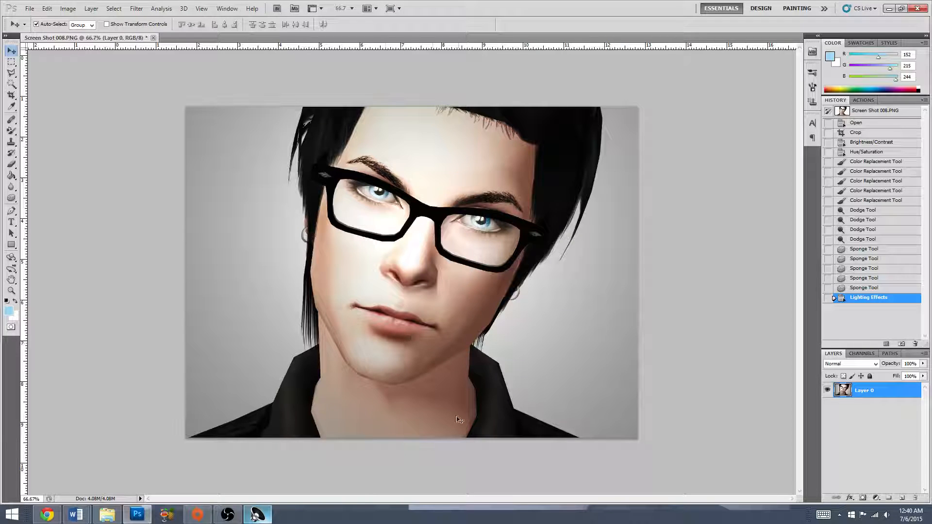
Darken the background to the left of the head with the Burn Tool, using Midtones range at 18% exposure
click(11, 198)
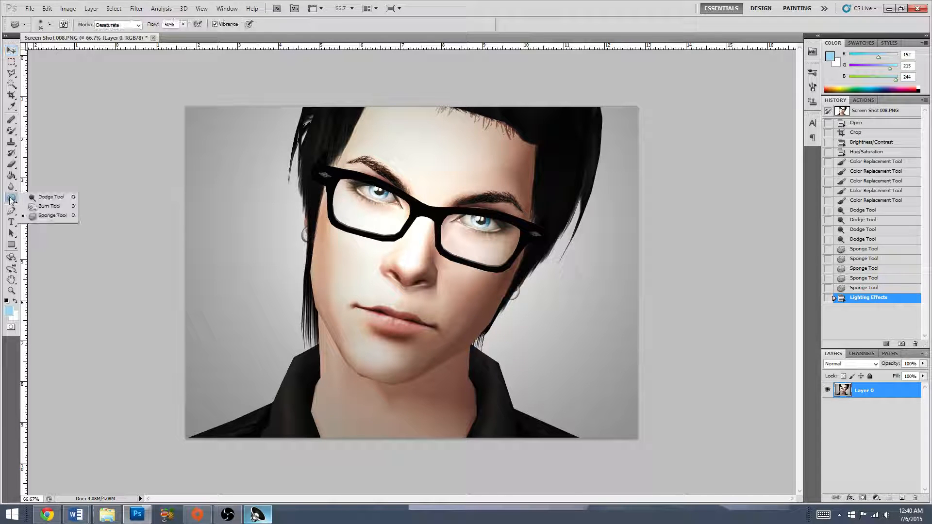
click(50, 207)
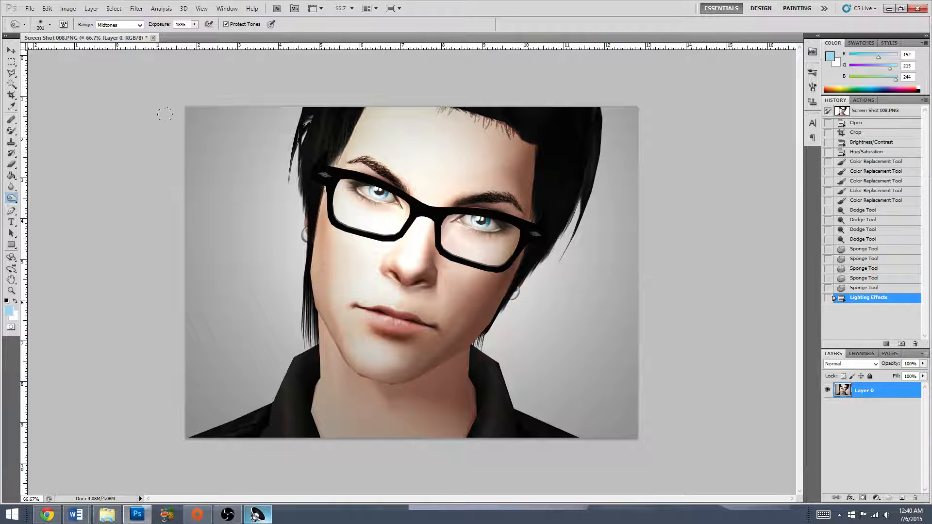
mouse_move(164, 115)
mouse_down()
mouse_move(190, 356)
mouse_move(215, 142)
mouse_move(228, 109)
mouse_move(231, 365)
mouse_move(185, 390)
mouse_up()
mouse_move(158, 215)
mouse_down()
mouse_move(197, 88)
mouse_move(222, 112)
mouse_move(238, 265)
mouse_move(244, 195)
mouse_up()
mouse_move(252, 291)
mouse_down()
mouse_move(228, 332)
mouse_move(243, 233)
mouse_move(239, 125)
mouse_up()
drag(213, 78, 163, 249)
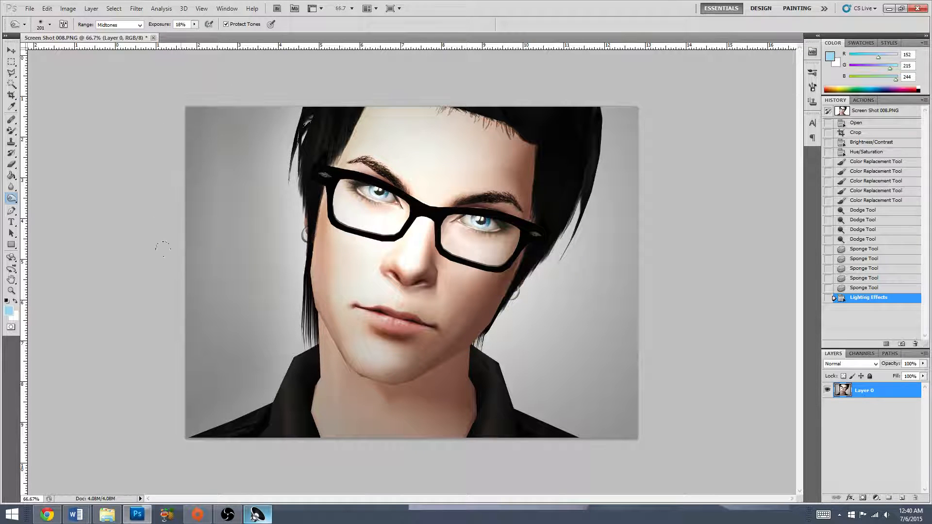
mouse_move(169, 396)
mouse_down()
mouse_move(204, 427)
mouse_move(252, 397)
mouse_up()
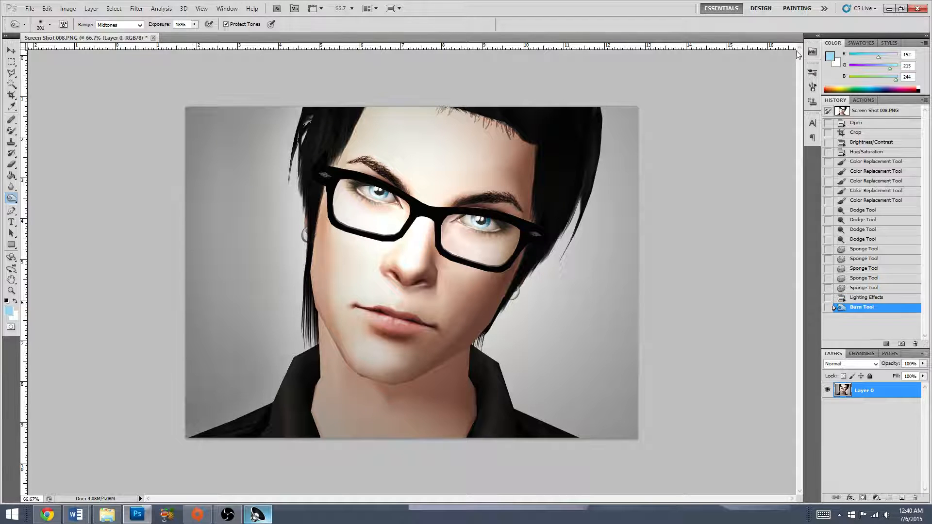
Burn the background to the right of the head and touch up the lower-left background
mouse_move(604, 87)
mouse_down()
mouse_move(620, 240)
mouse_move(605, 415)
mouse_move(626, 272)
mouse_move(563, 282)
mouse_move(587, 291)
mouse_move(507, 327)
mouse_up()
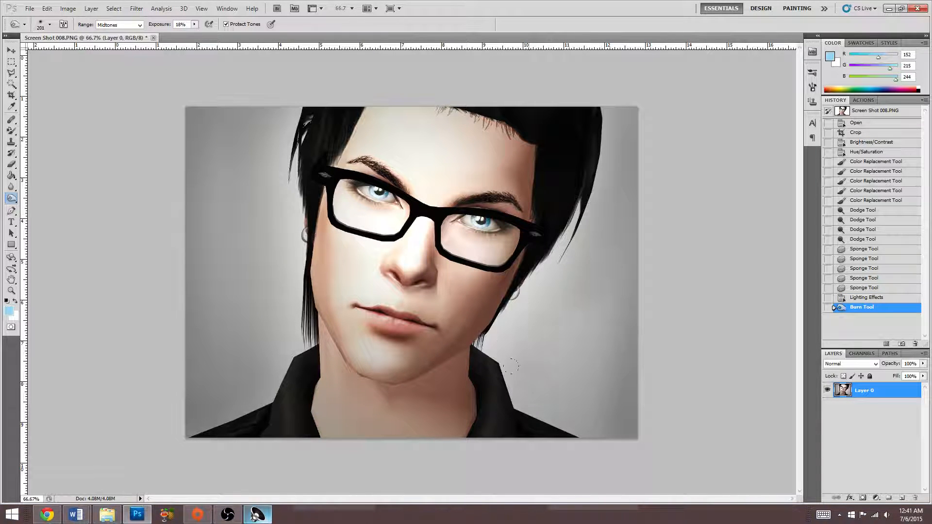
mouse_move(511, 366)
mouse_down()
mouse_move(576, 401)
mouse_move(609, 372)
mouse_move(555, 358)
mouse_move(630, 120)
mouse_up()
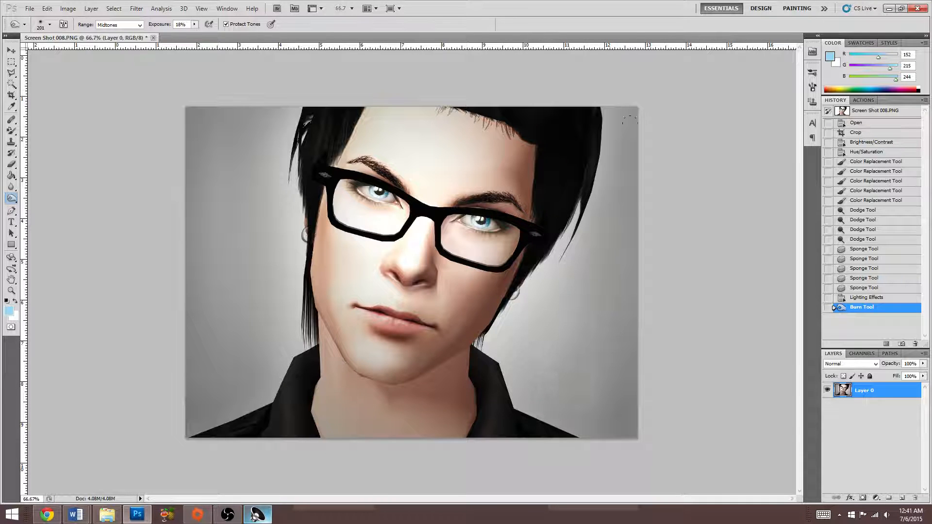
drag(597, 186, 516, 346)
drag(600, 91, 513, 302)
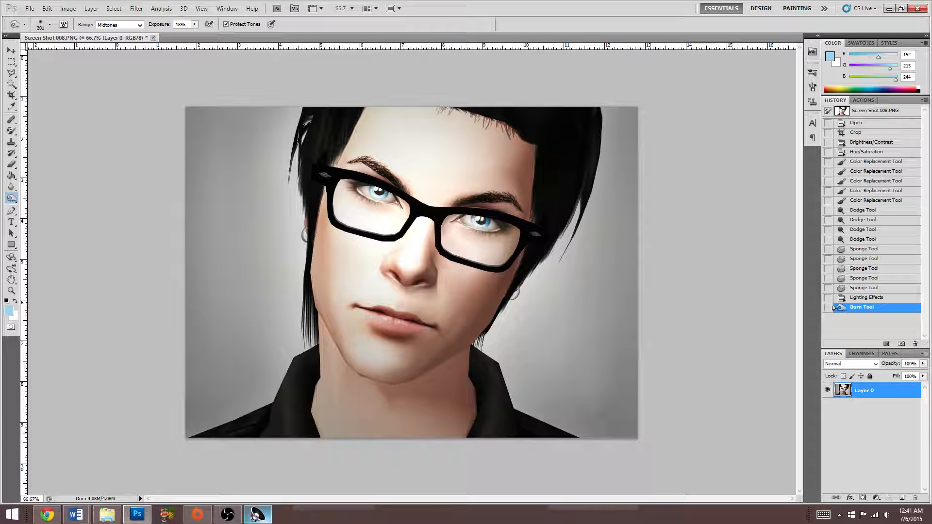
drag(258, 514, 89, 430)
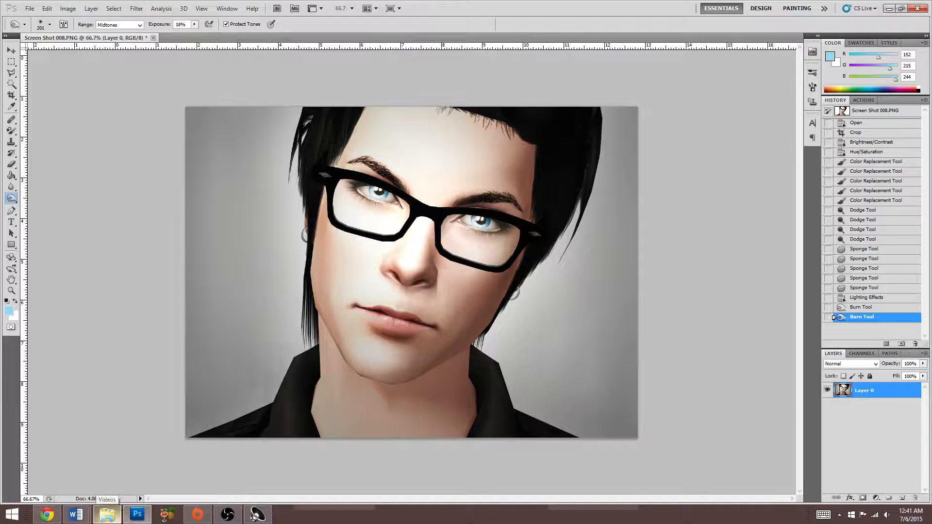
drag(151, 419, 42, 264)
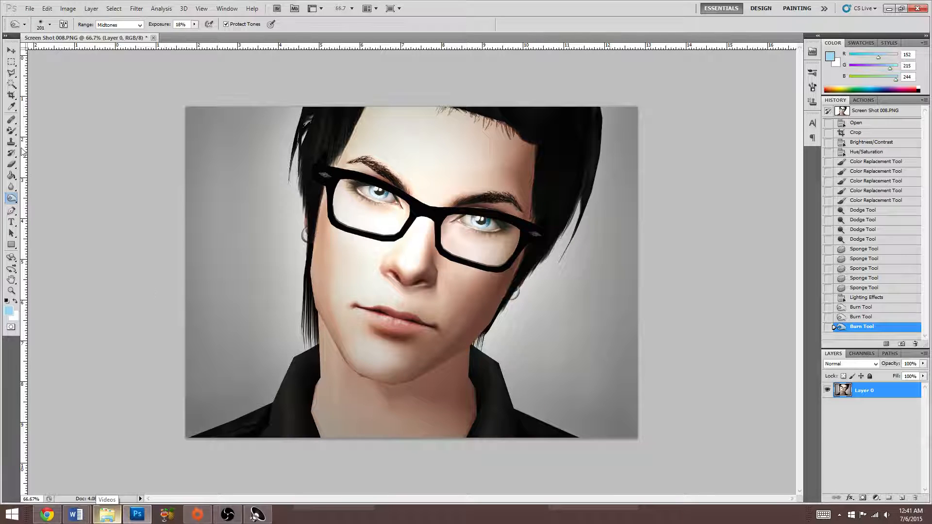
Activate the Blur Tool at 50% strength and set its soft brush size to 91 px
click(12, 187)
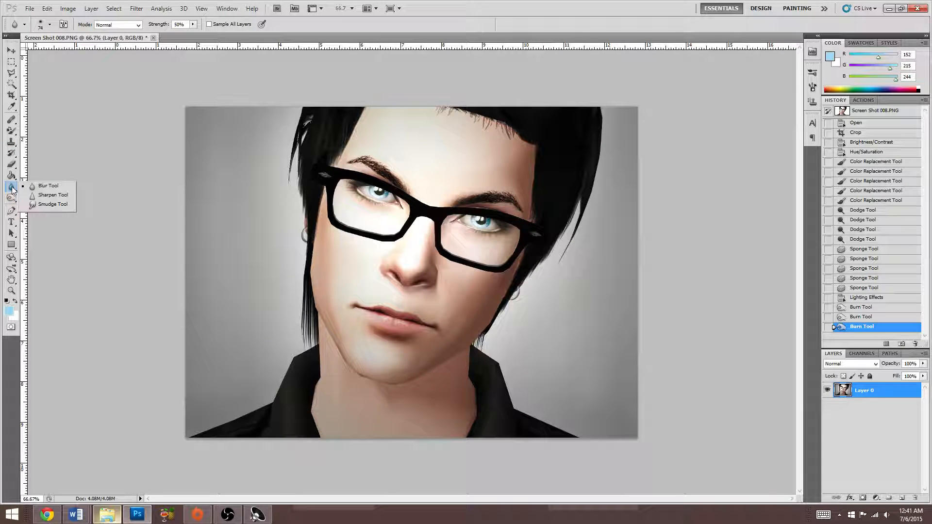
click(48, 186)
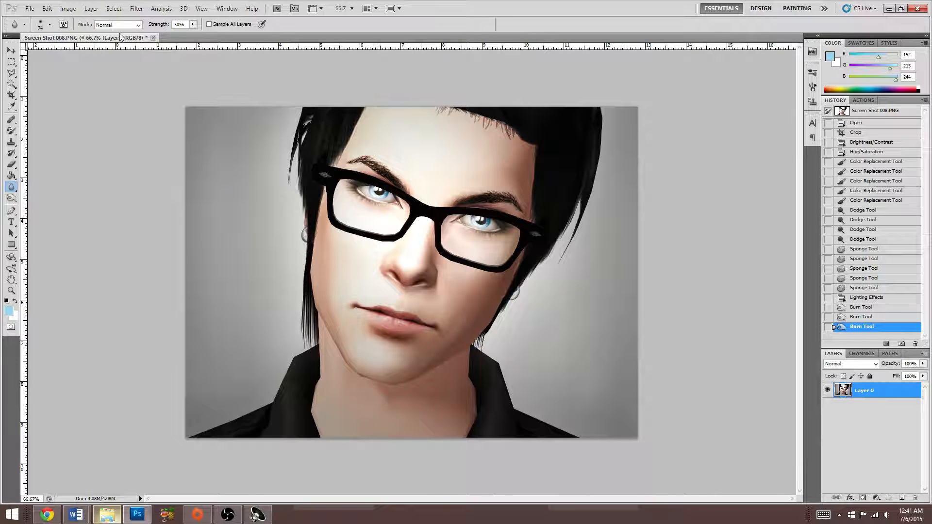
click(49, 24)
click(57, 50)
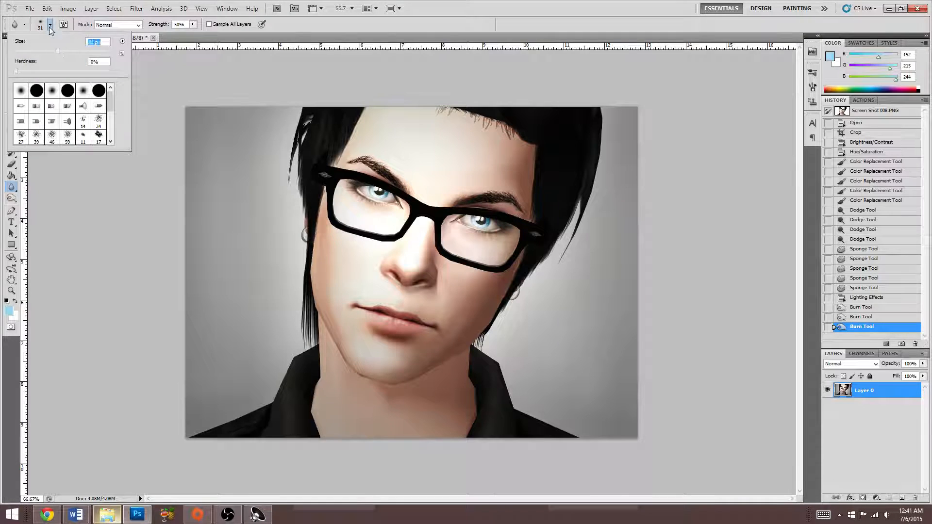
click(49, 27)
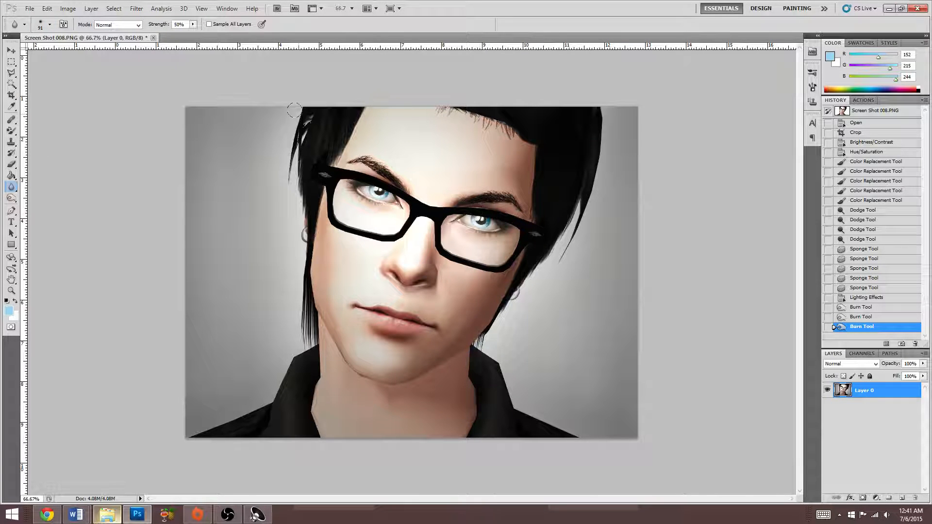
Examine the hair and glasses edges at 200% and 100% zoom, and return to the 66.7% view
key(z)
click(345, 224)
click(346, 224)
scroll(257, 211, up, 10)
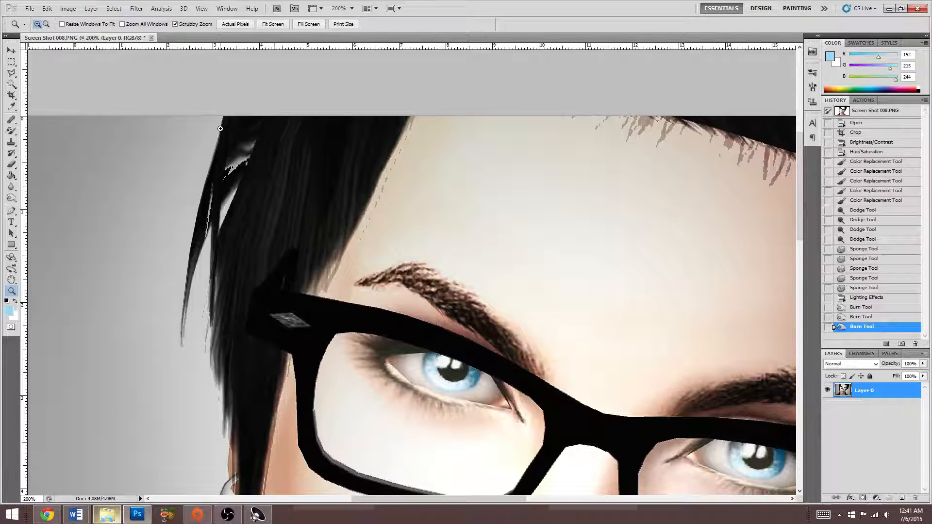
click(201, 8)
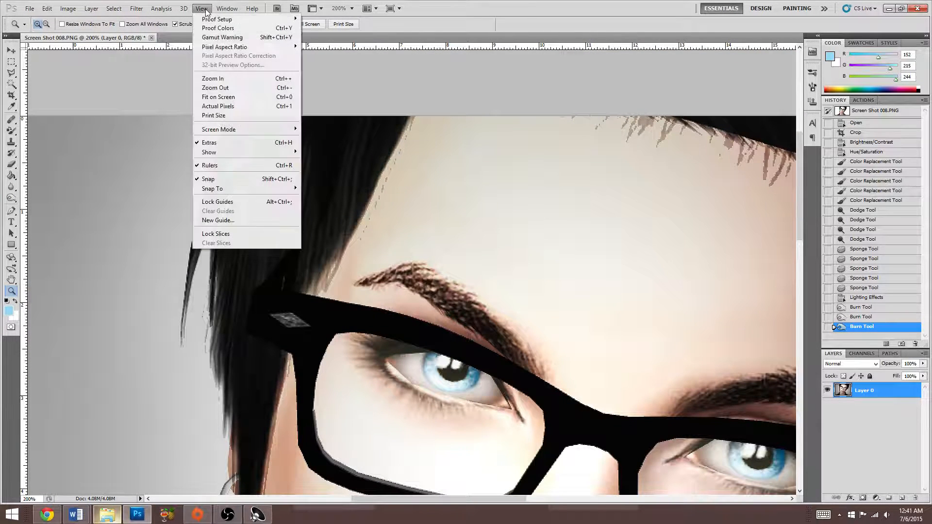
click(231, 107)
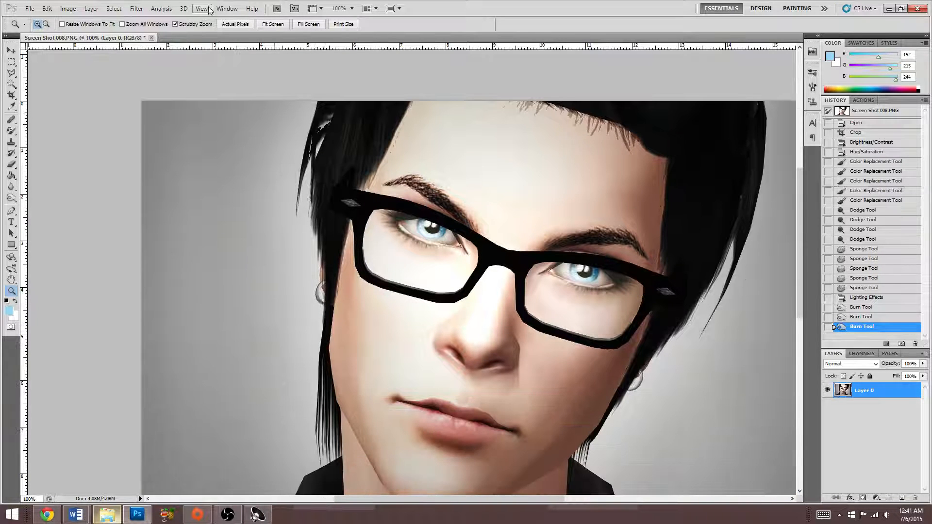
click(209, 9)
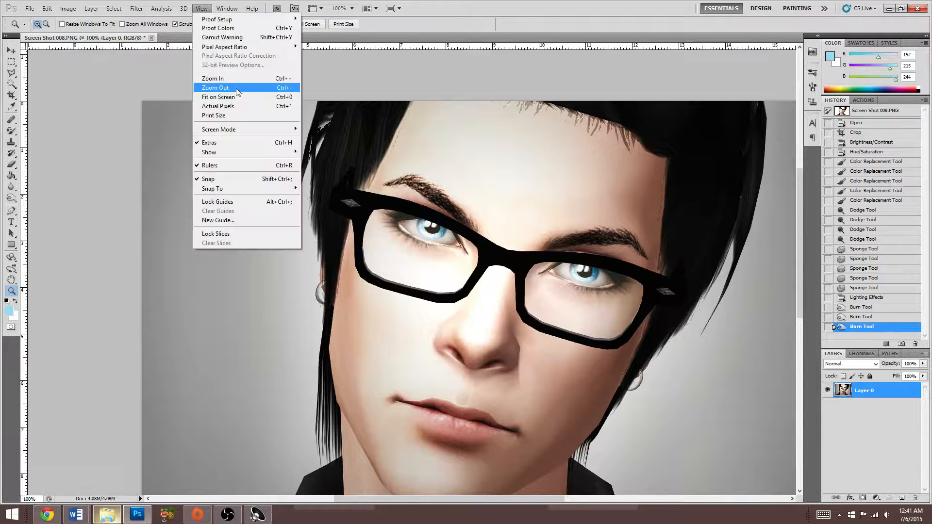
click(238, 88)
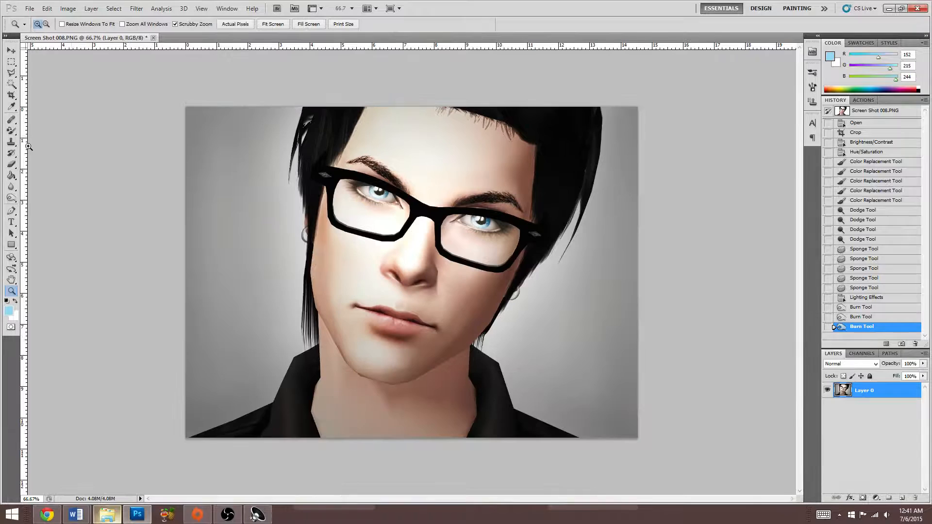
Blur the jagged hair edges along the left side of the head and the top fringe with the Blur Tool
click(11, 187)
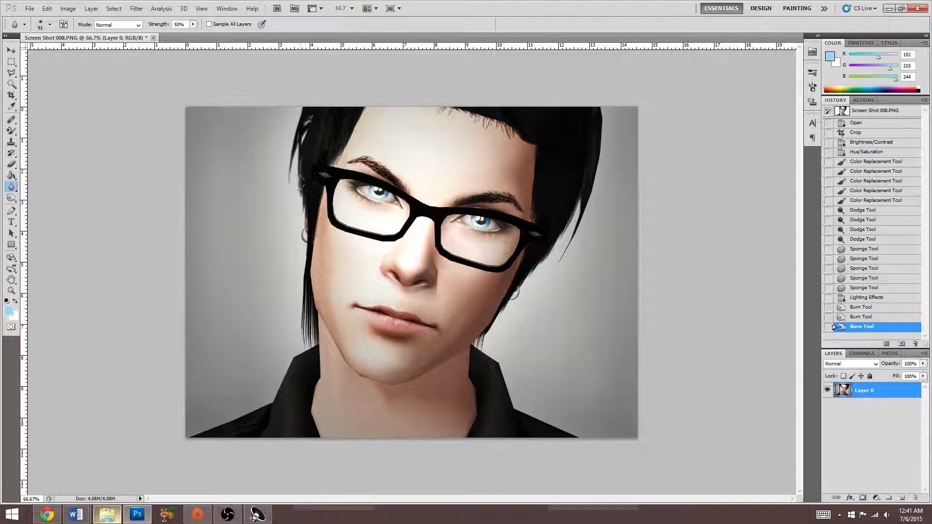
drag(291, 204, 308, 228)
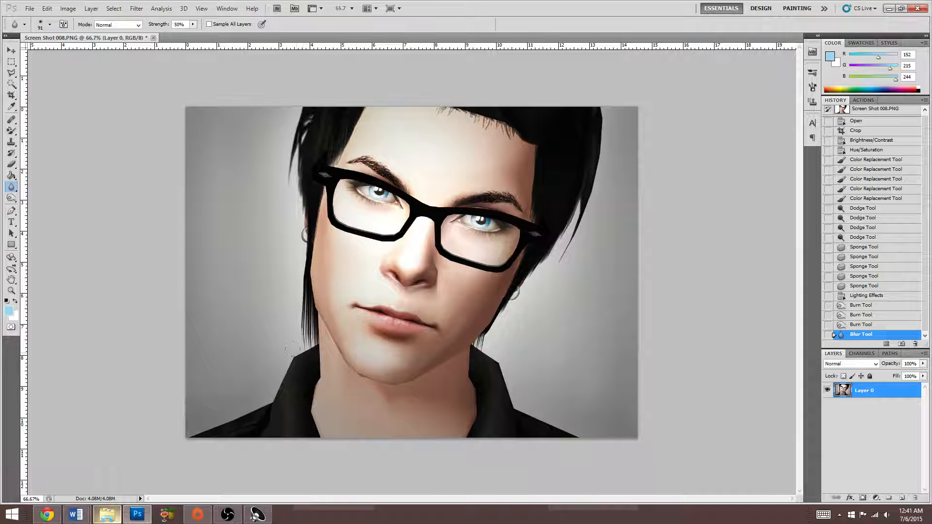
drag(305, 291, 304, 324)
mouse_move(319, 174)
mouse_down()
mouse_move(332, 141)
mouse_move(310, 121)
mouse_up()
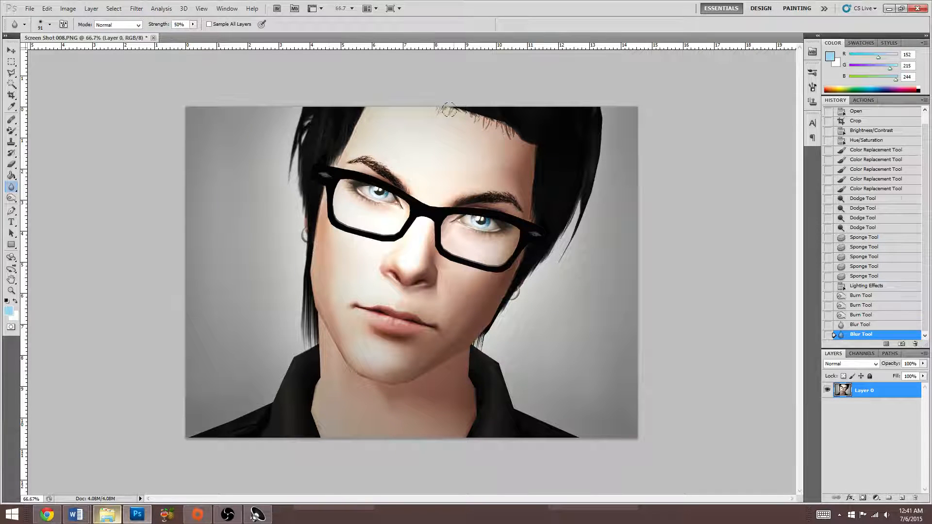
drag(449, 110, 432, 102)
drag(538, 128, 595, 99)
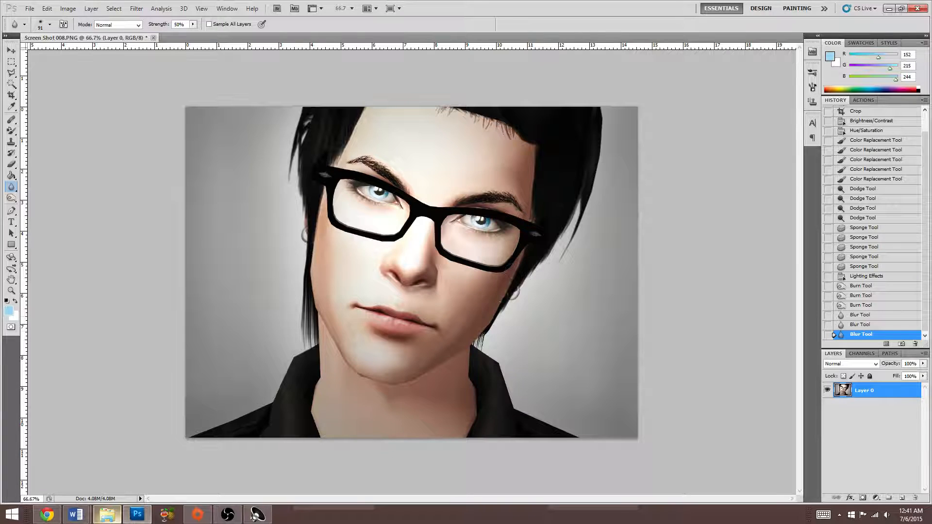
Blur the edges of the shoulders, collar and neck, and soften the hair outline on the right side
click(603, 439)
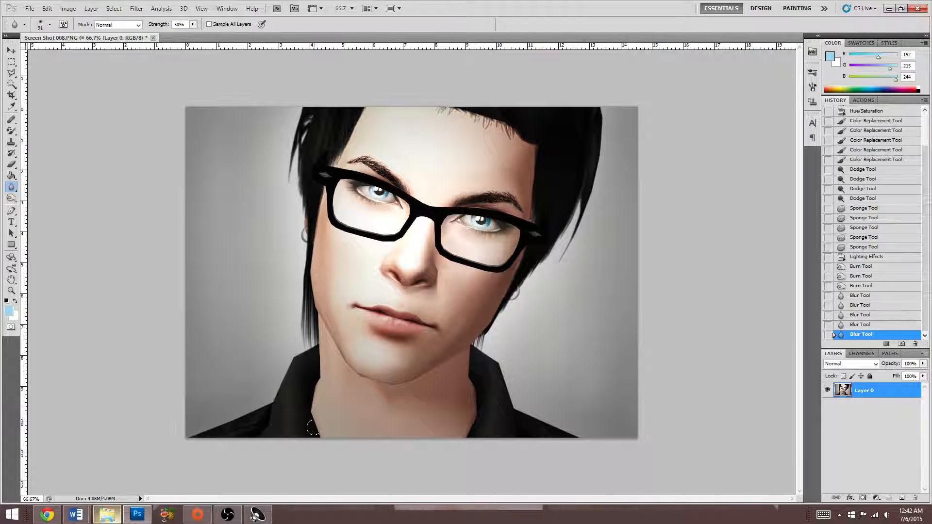
click(494, 406)
click(487, 344)
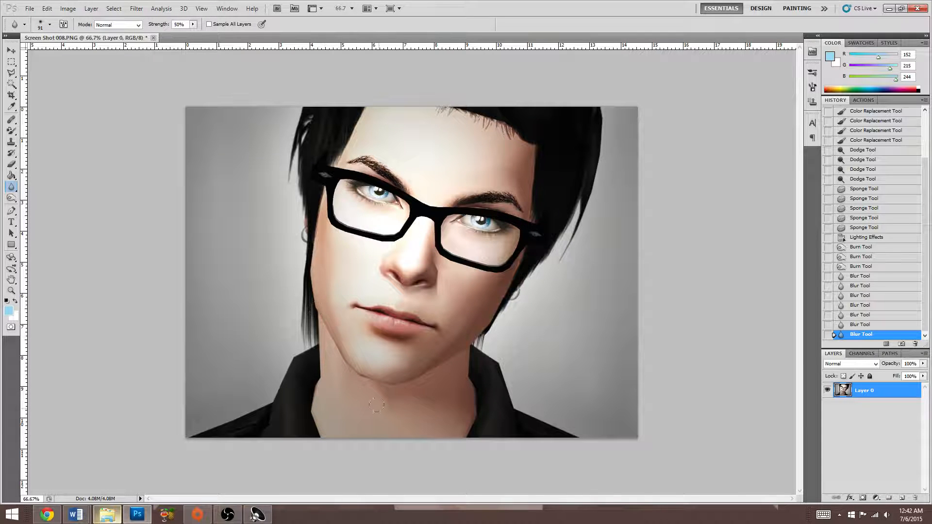
drag(333, 433, 347, 418)
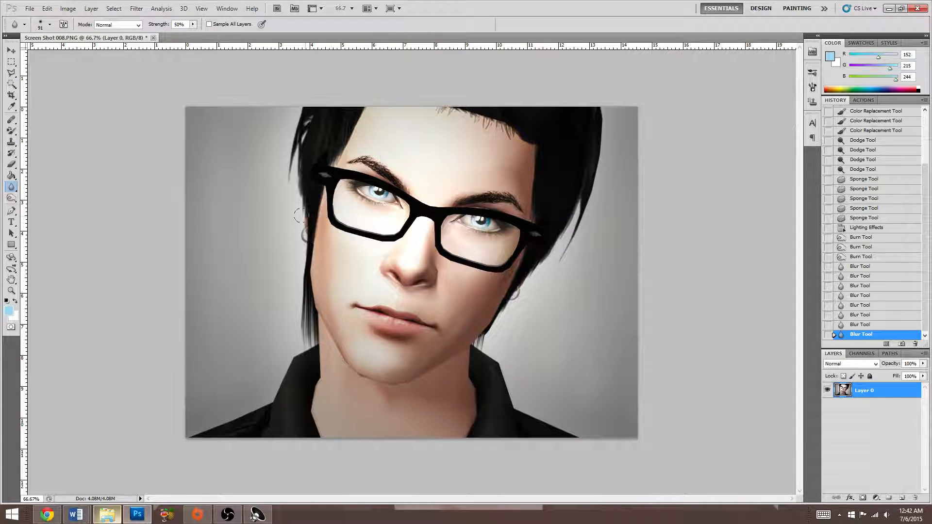
drag(478, 335, 484, 343)
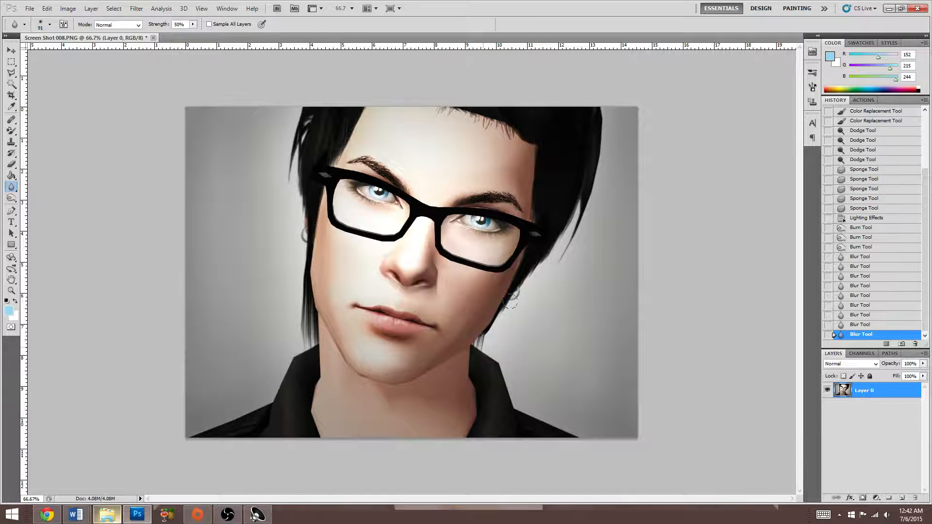
click(586, 67)
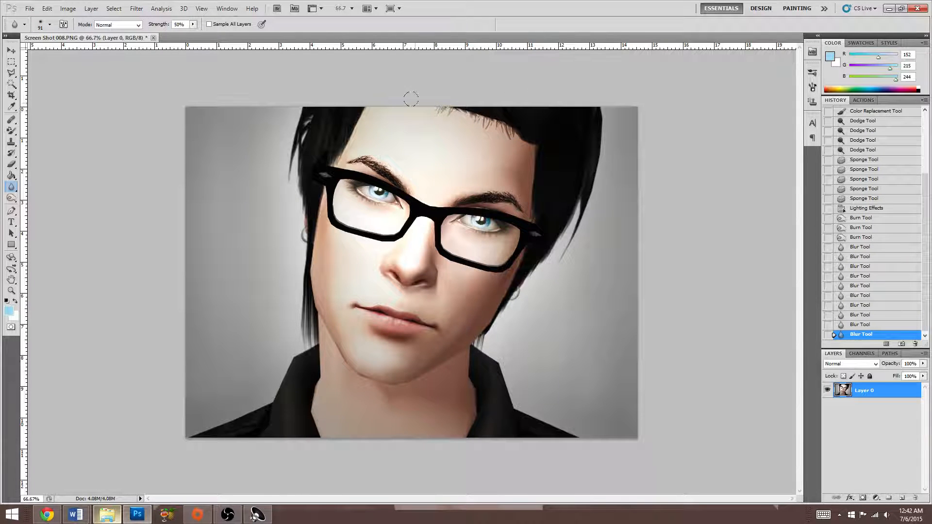
Soften the right hairline beside the glasses, the left face and jaw outline, and the outer shirt edges with the Blur Tool
drag(526, 135, 530, 197)
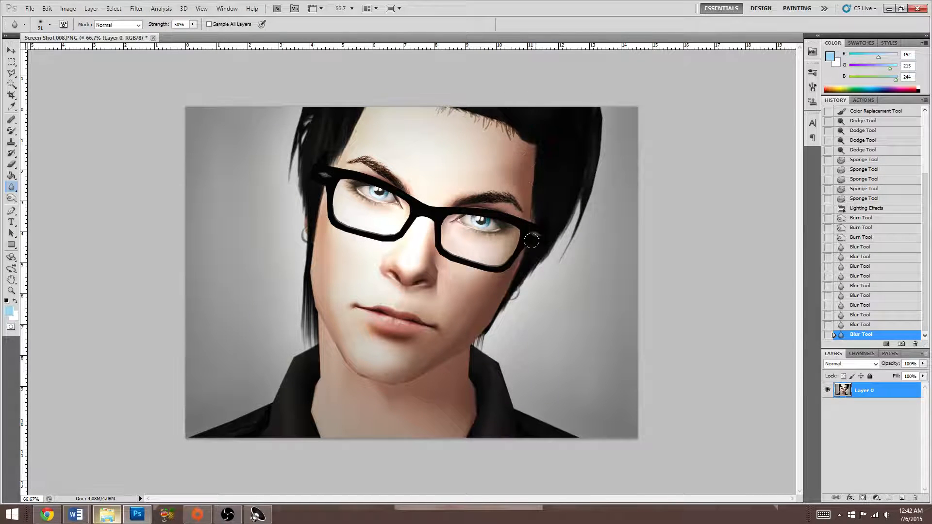
drag(531, 241, 531, 244)
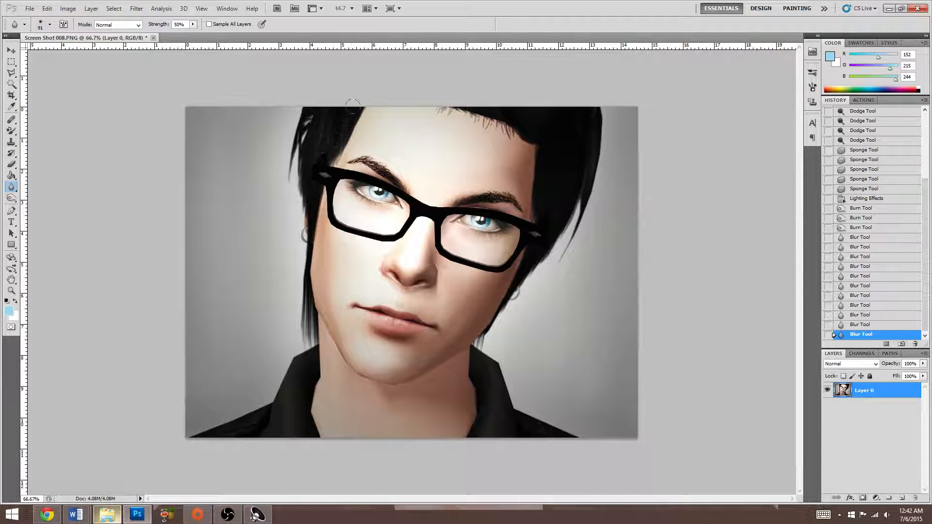
drag(316, 208, 355, 363)
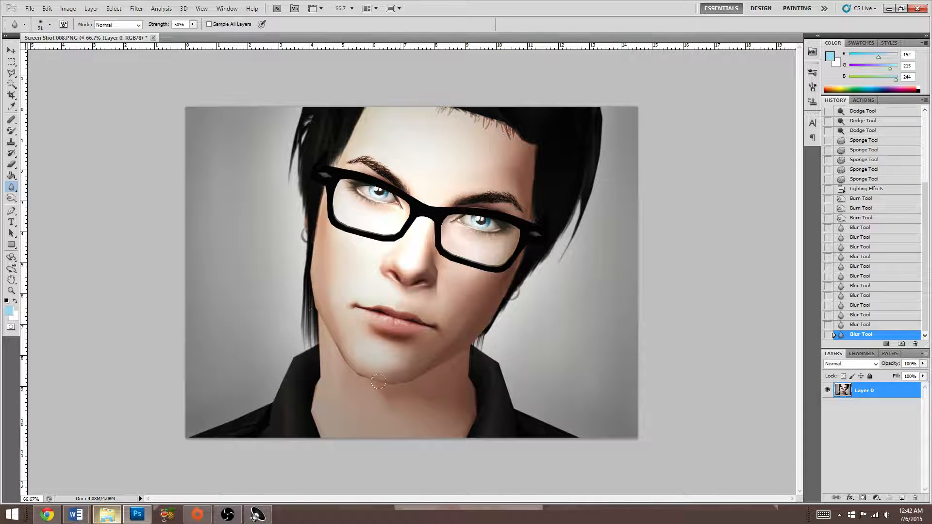
click(483, 332)
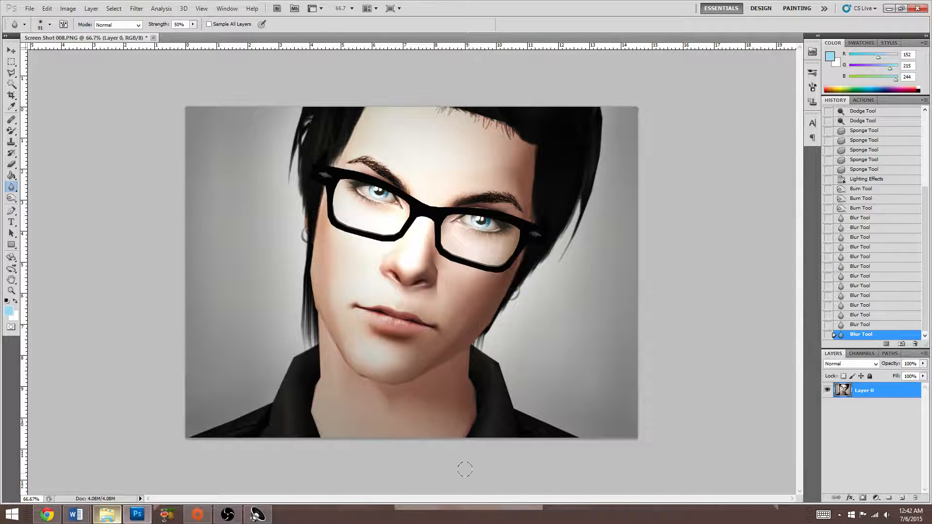
click(188, 426)
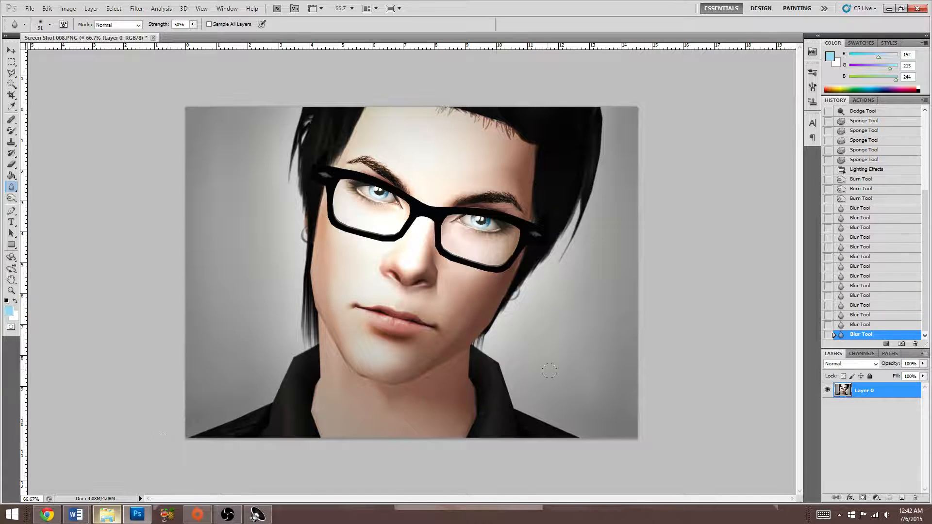
click(594, 434)
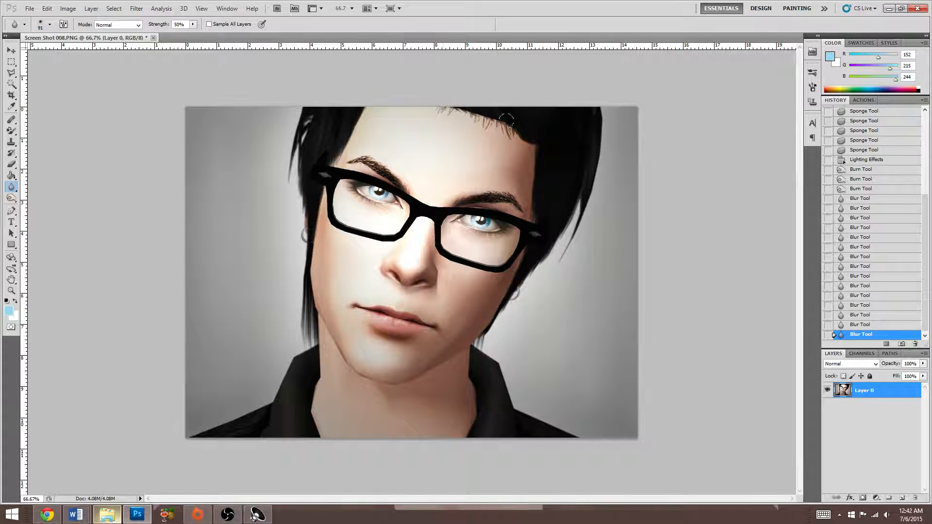
Set the Blur Tool's brush size to 137 px
click(49, 24)
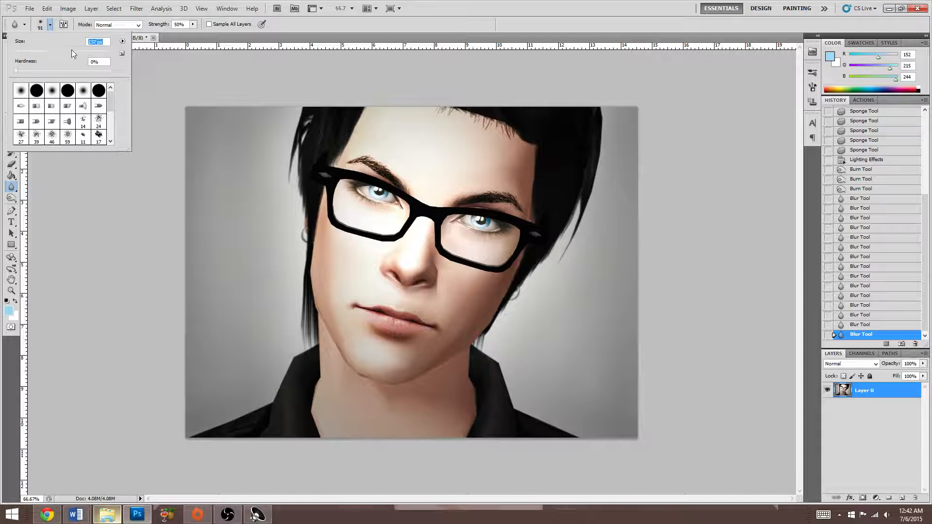
text(137)
key(Return)
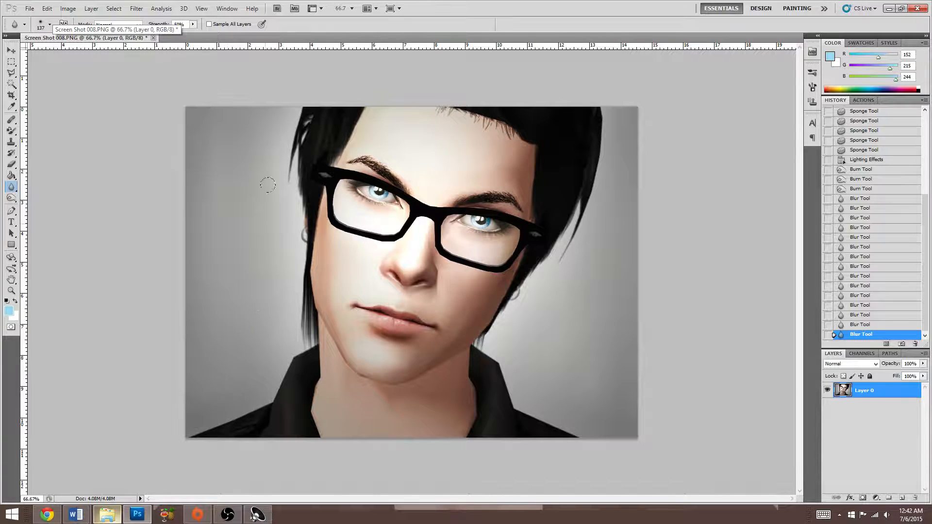
Blur the background edges around the portrait, from the upper-left backdrop to the lower-right shoulder, with the Blur Tool
click(260, 115)
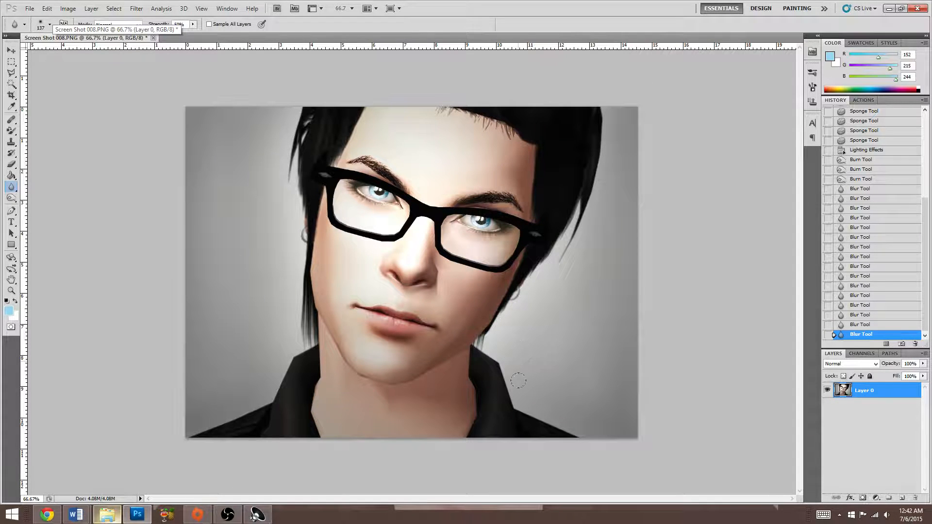
click(596, 431)
click(10, 50)
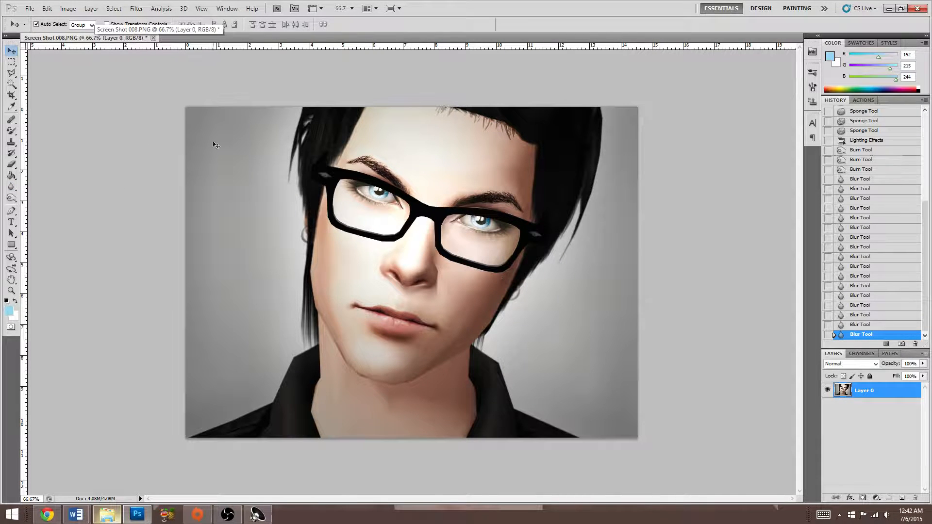
Start a Photo Filter adjustment on the portrait with the Warming Filter (85) preset, keeping the image visible beside the dialog
click(68, 8)
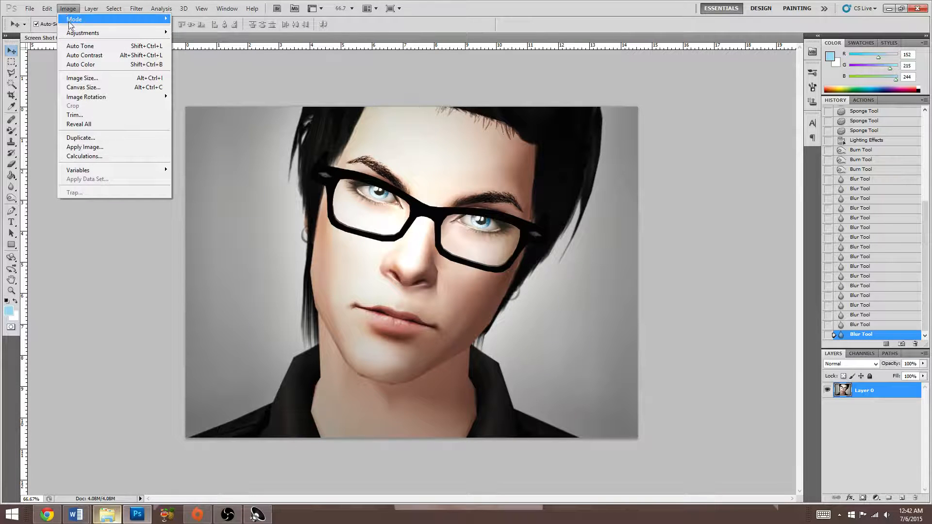
mouse_move(76, 33)
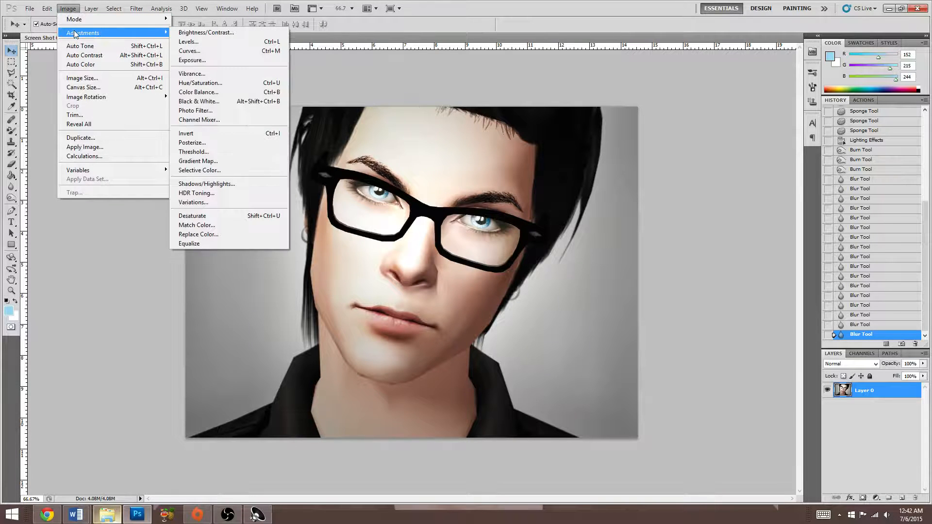
click(211, 110)
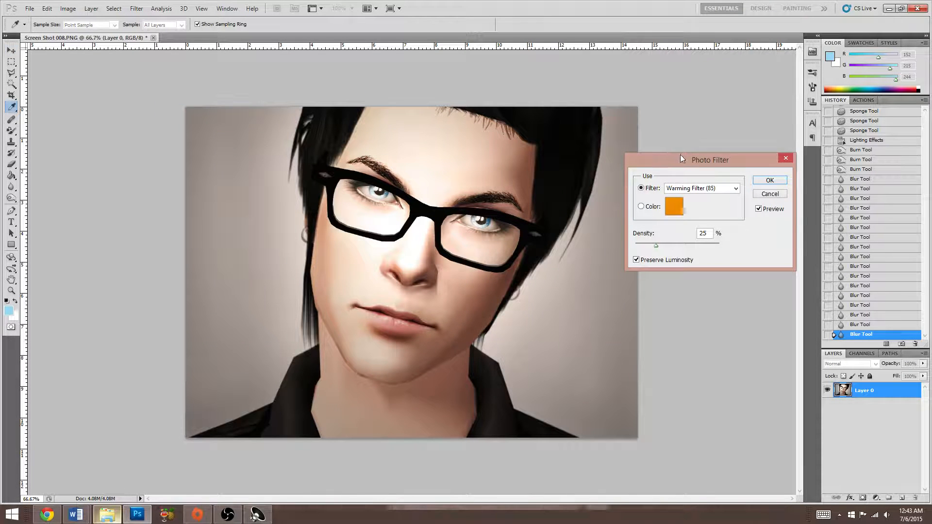
drag(705, 158, 686, 204)
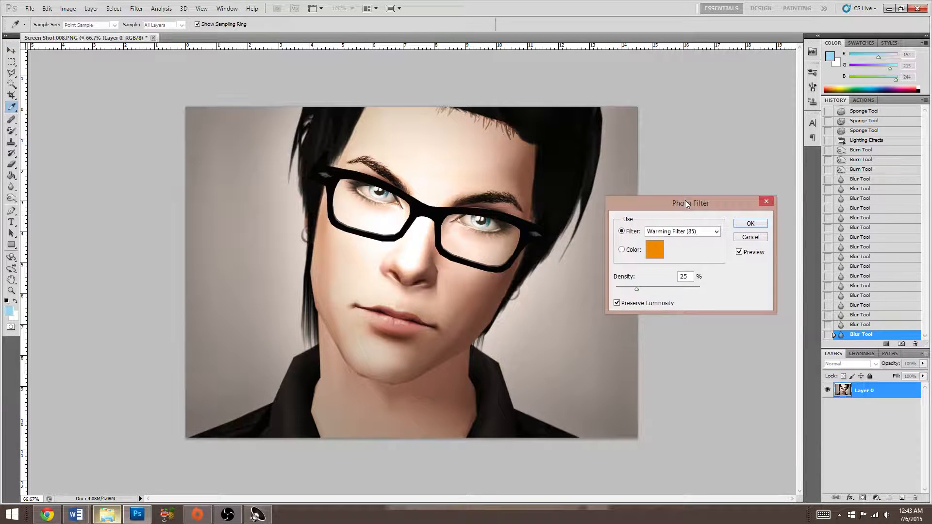
click(691, 234)
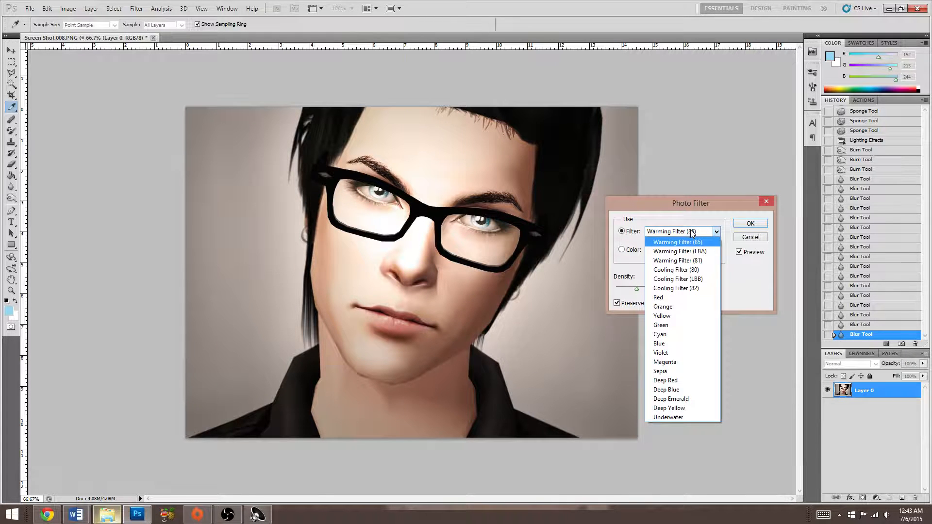
click(681, 237)
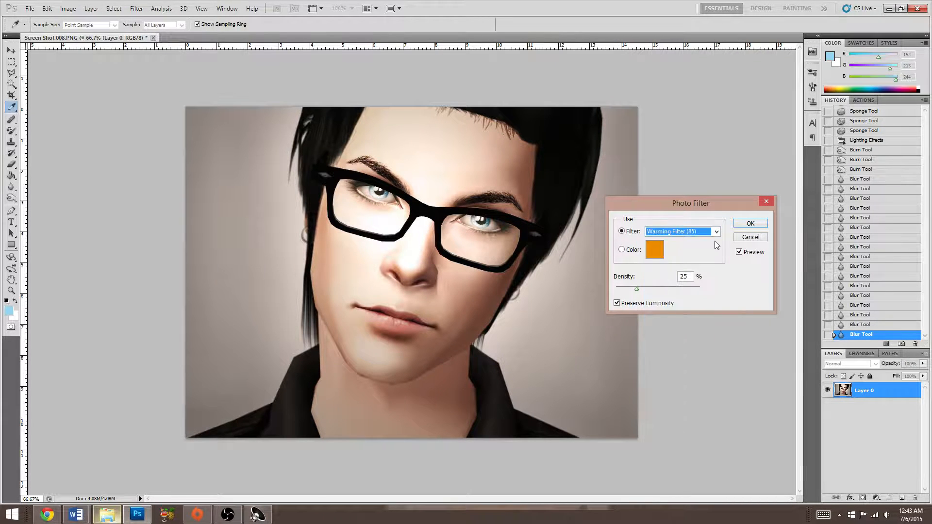
Preview the warming, cooling and colour presets of the photo filter one by one and choose Deep Blue
key(Down)
key(Down)
key(Down)
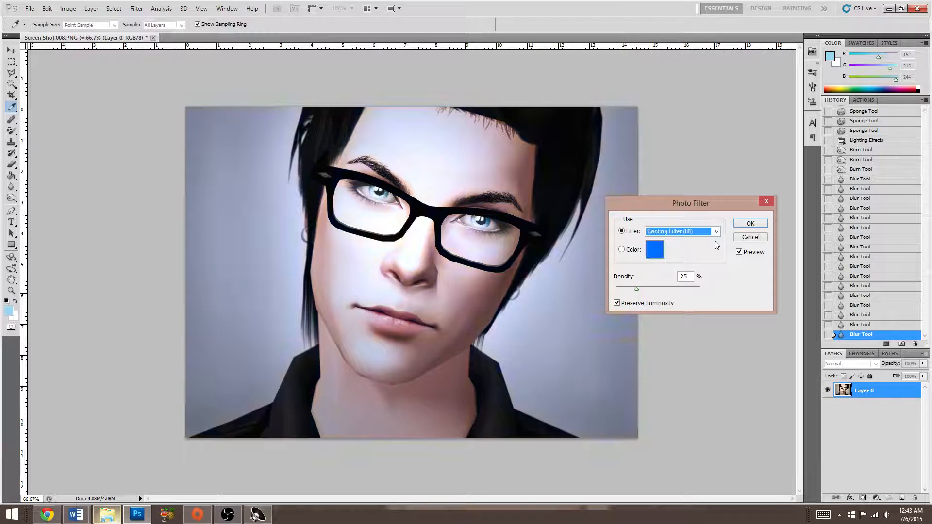
key(Down)
key(Down)
key(Down)
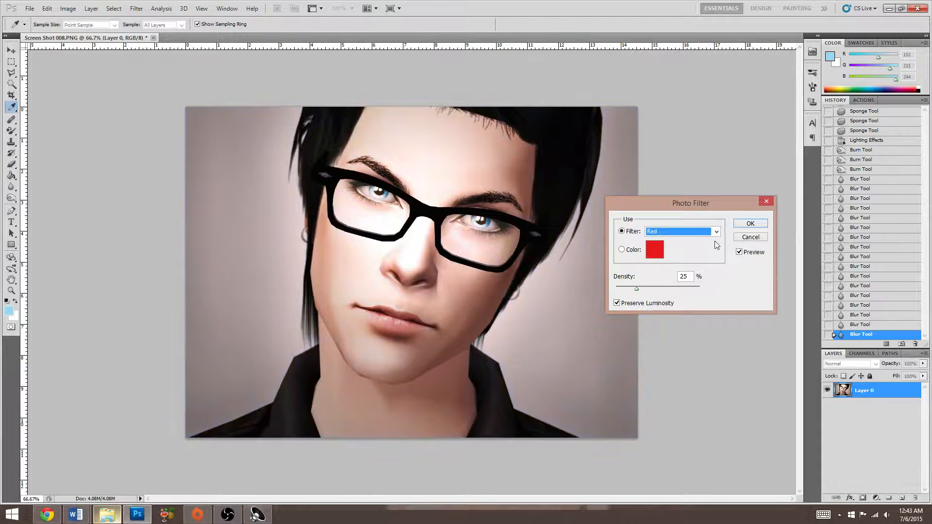
key(Down)
key(Down)
key(Down)
key(Down)
key(Down)
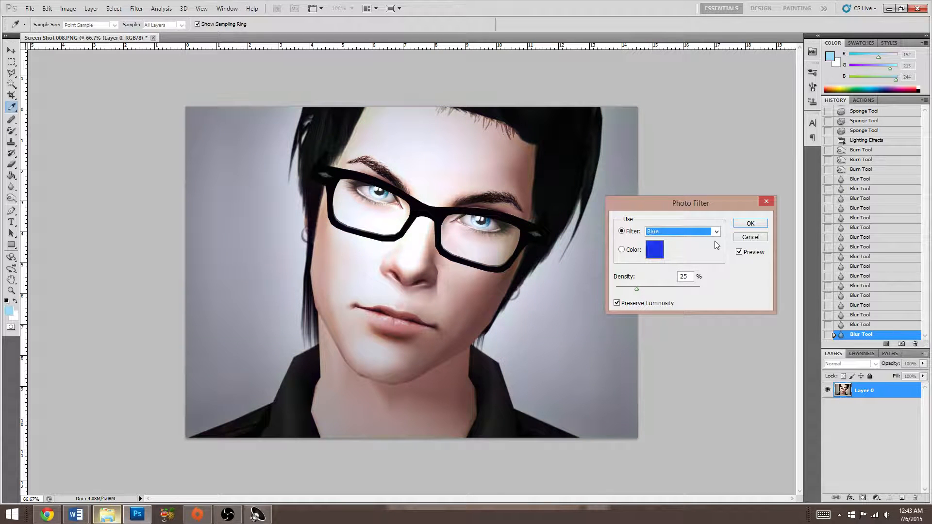
key(Down)
key(Down)
key(Down)
key(Down)
key(Down)
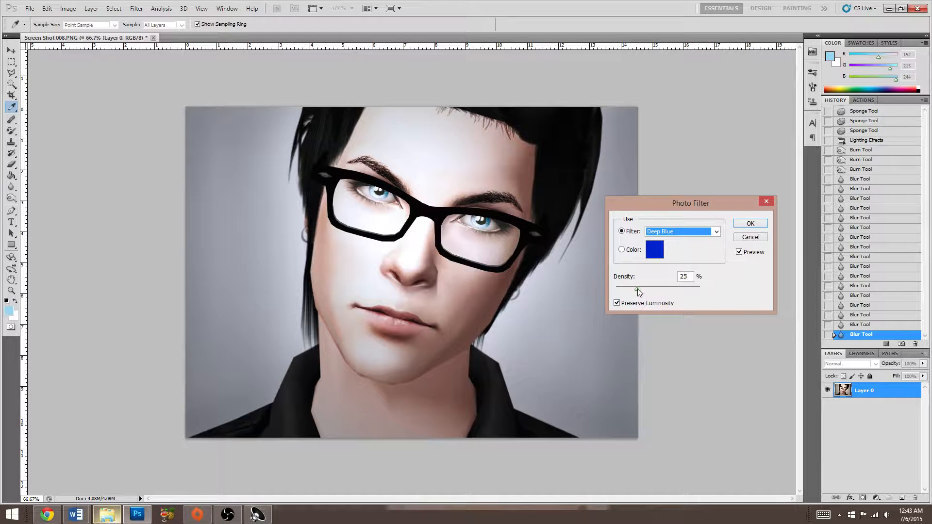
Apply the Deep Blue photo filter at 15% density and save the image
drag(637, 288, 634, 289)
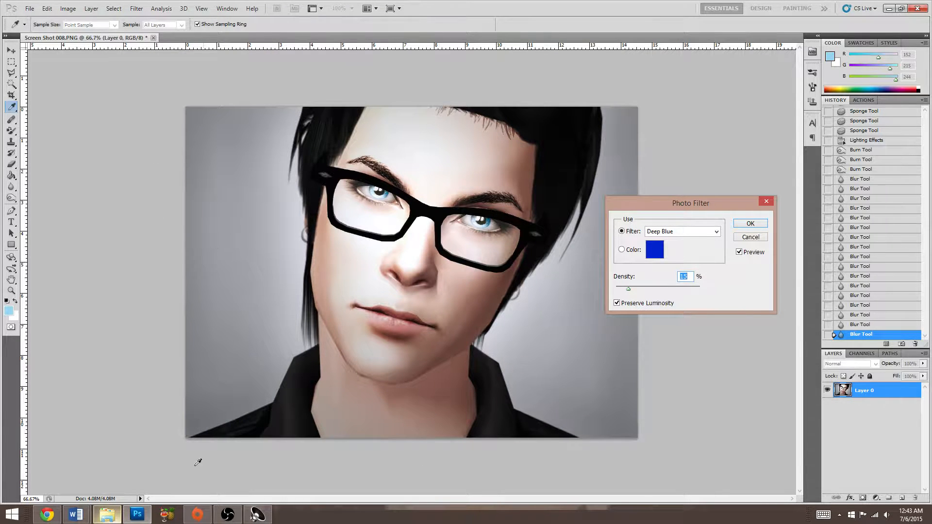
click(749, 224)
click(11, 51)
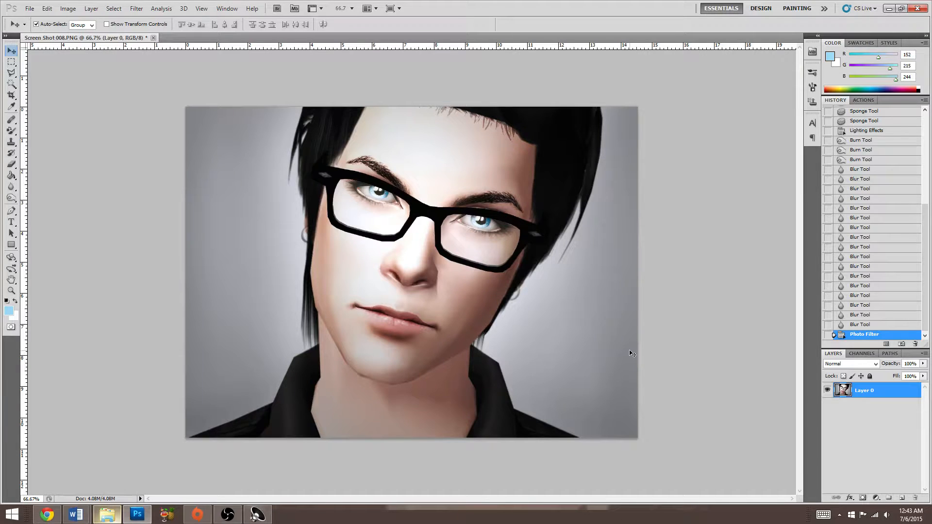
key(ctrl+s)
click(11, 221)
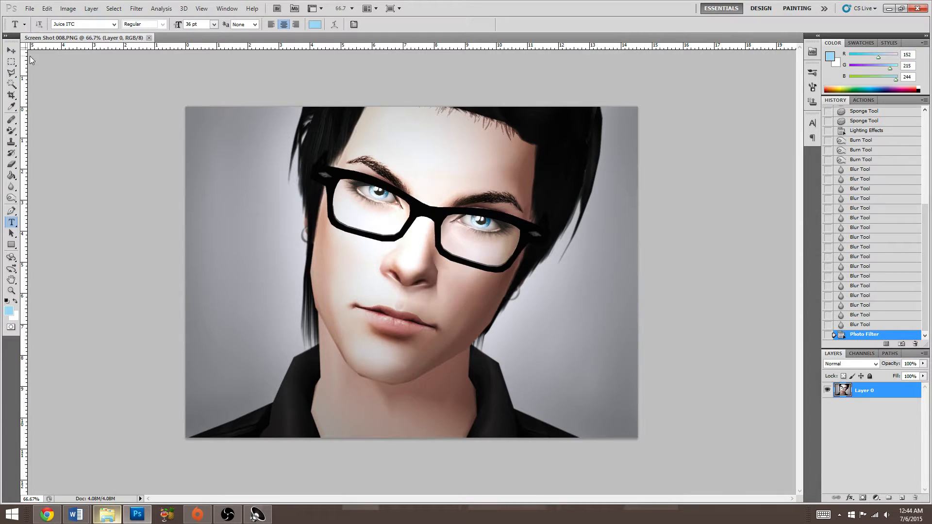
click(12, 50)
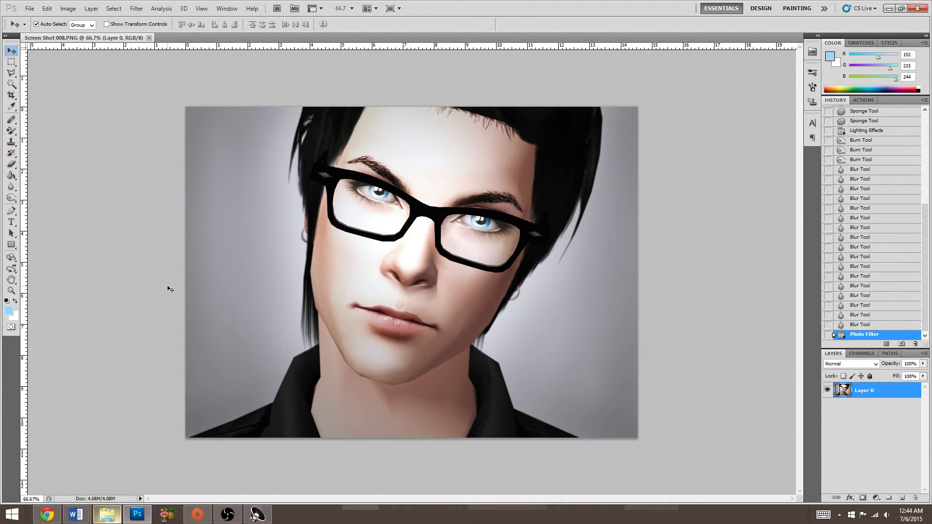
click(258, 515)
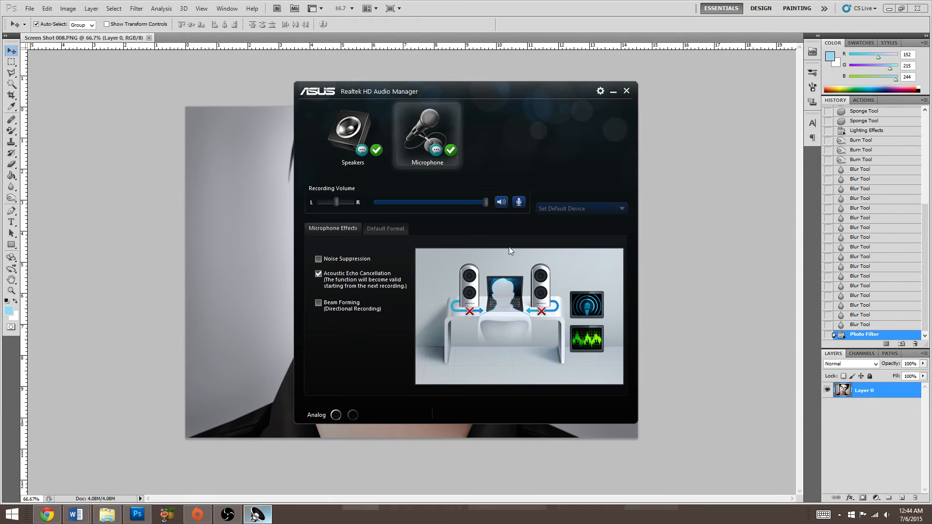